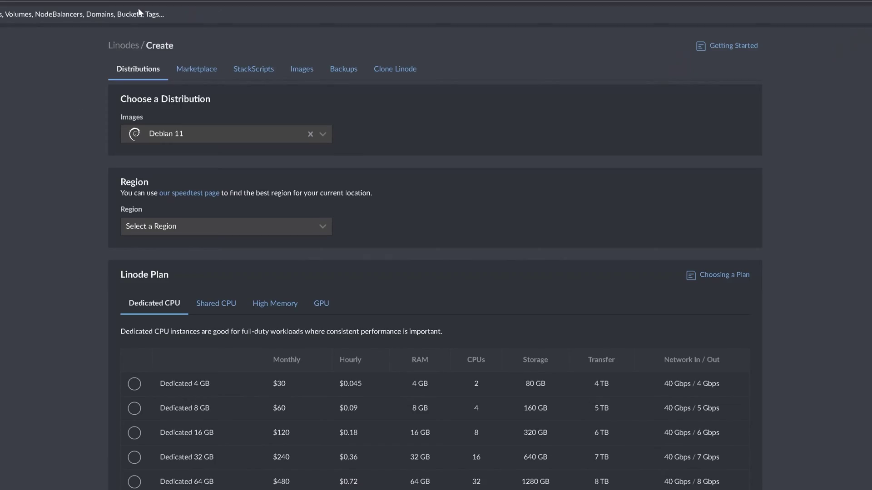
Step: Switch the Create Linode page from distributions to the Marketplace app listing
click(184, 71)
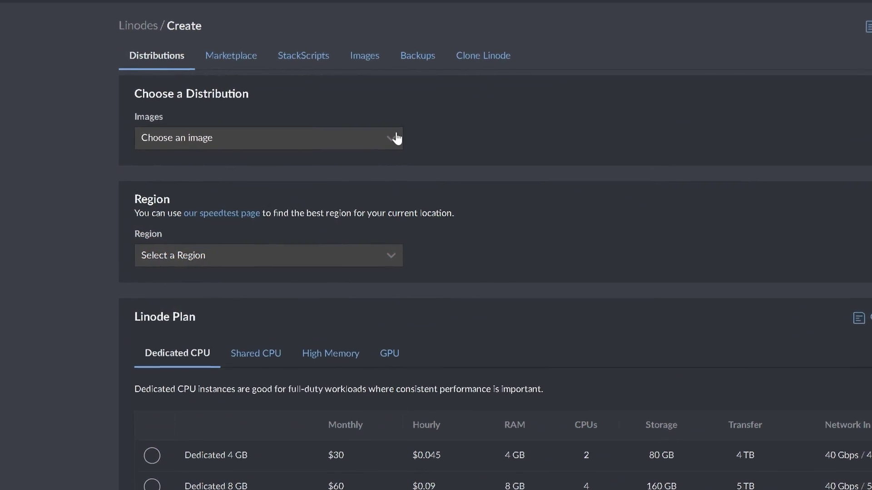
Step: Select Kali Linux from the Marketplace apps
click(390, 140)
drag(391, 159, 529, 319)
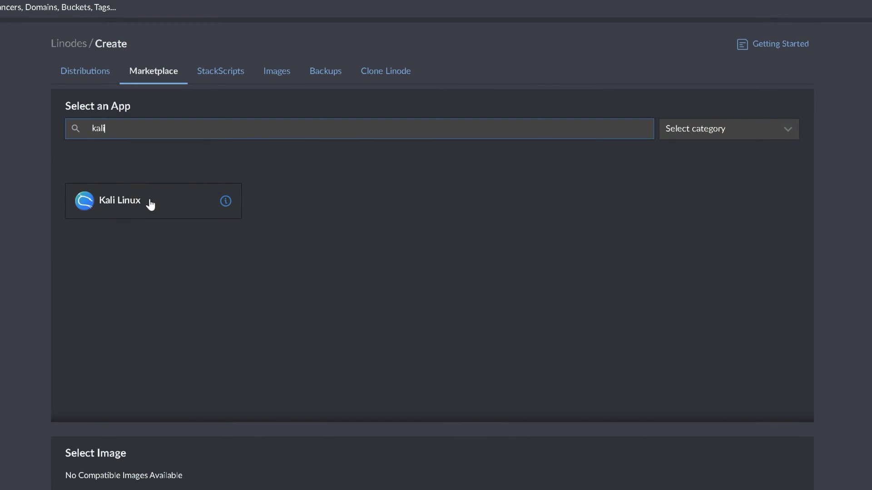
click(150, 205)
Step: Enter the VNC user name, paste the VNC password, and scroll down to the summary
click(313, 355)
text(dbtec)
scroll(318, 272, down, 2)
text(h)
key(Tab)
key(ctrl+v)
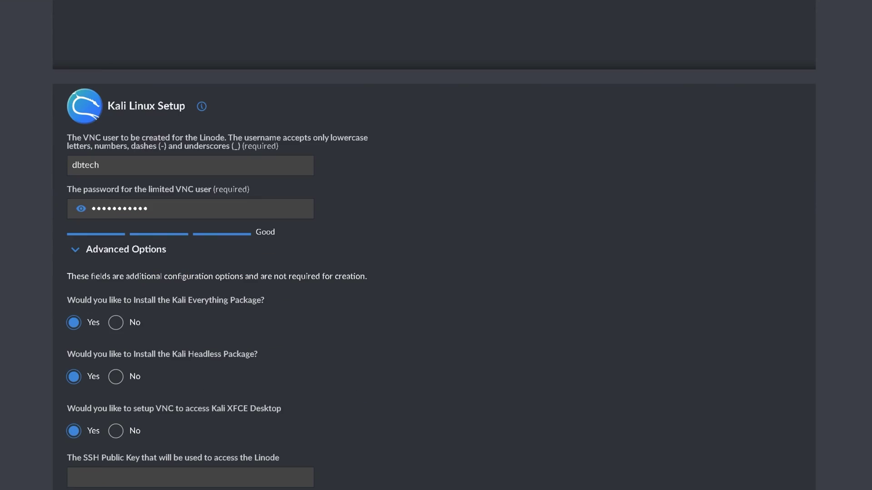
scroll(318, 272, down, 5)
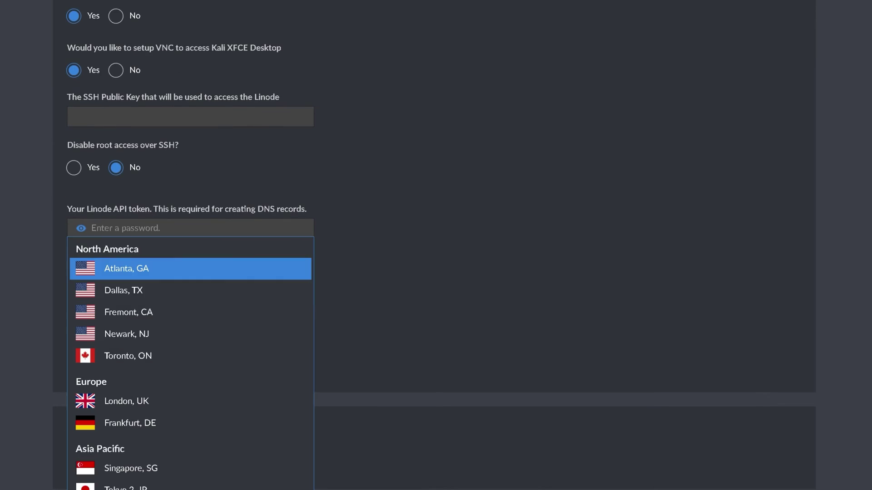
scroll(208, 204, down, 10)
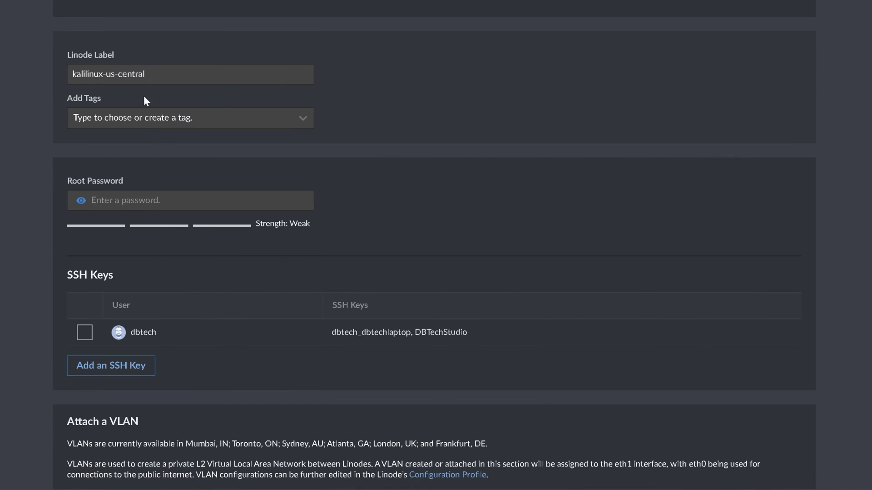
scroll(169, 217, down, 5)
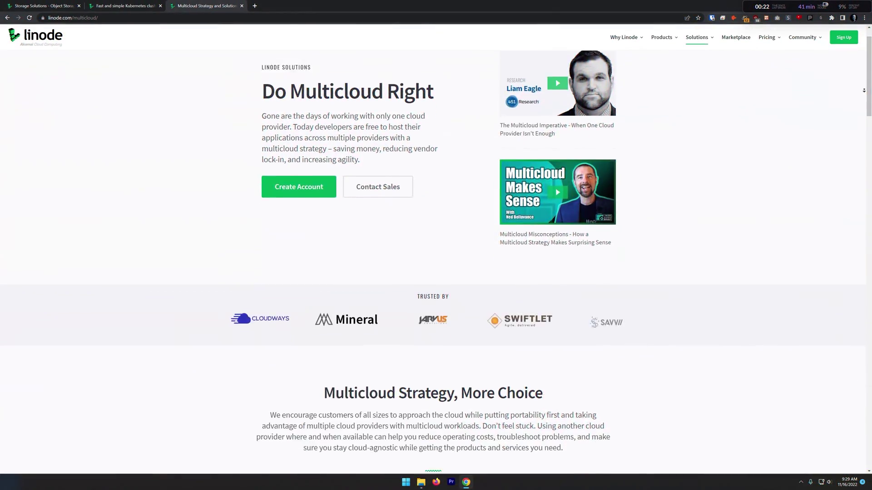
Step: Scroll through the Linode for Business, Multicloud and GPU product pages
scroll(482, 139, down, 12)
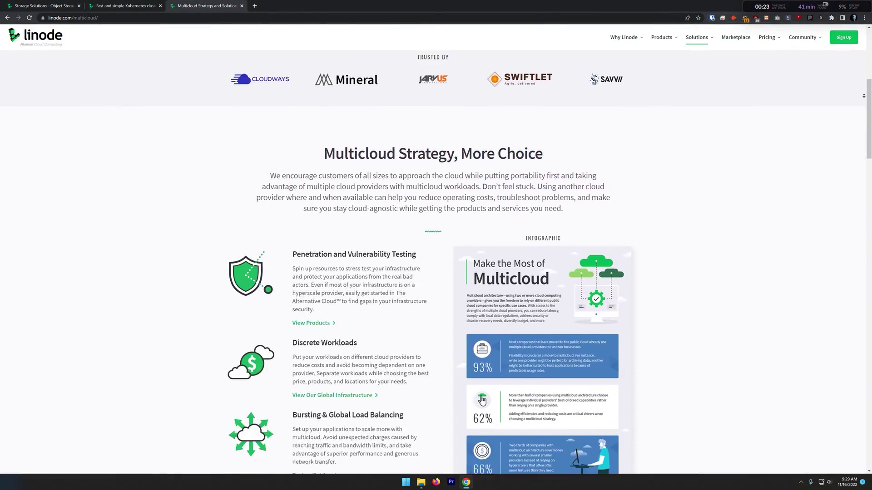
scroll(482, 139, down, 5)
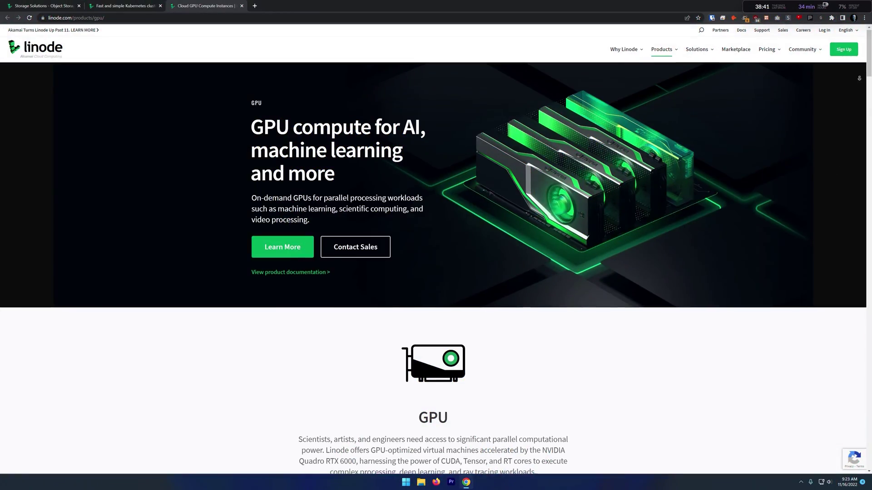
scroll(860, 86, down, 1)
scroll(861, 98, down, 4)
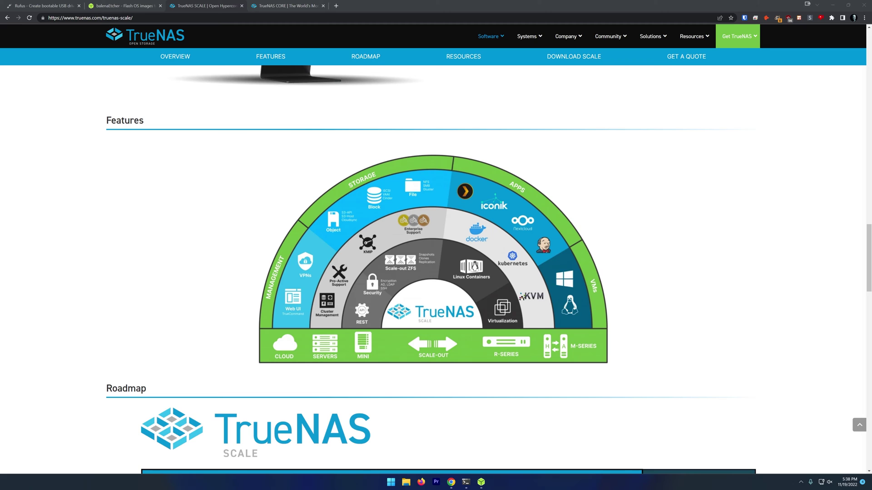
Step: Compare the TrueNAS CORE and SCALE feature diagrams, then open the SCALE download page
click(276, 3)
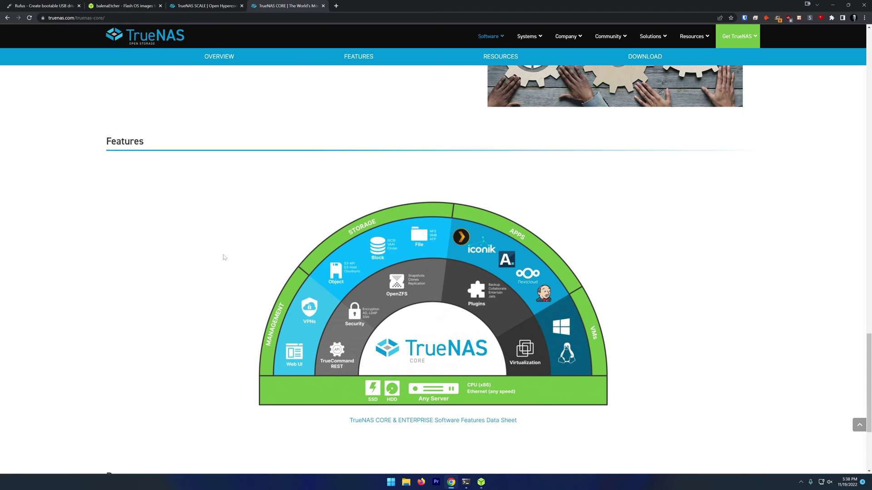
scroll(227, 273, down, 2)
scroll(230, 286, up, 1)
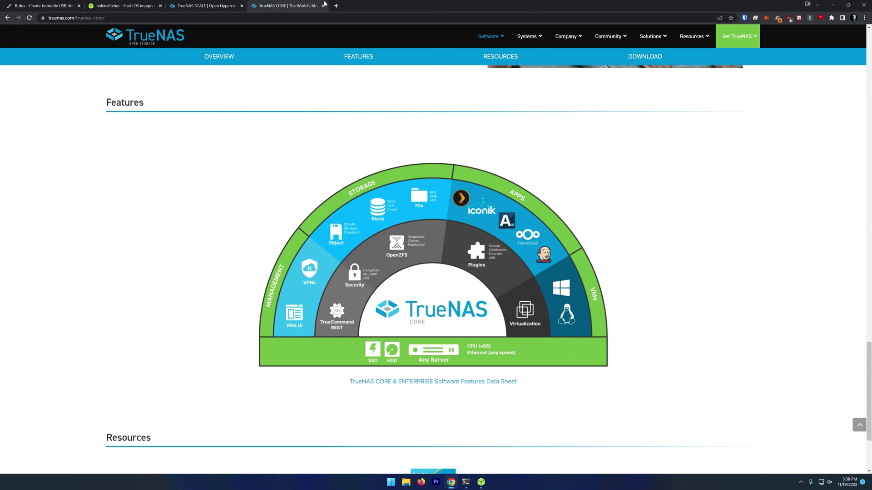
click(222, 4)
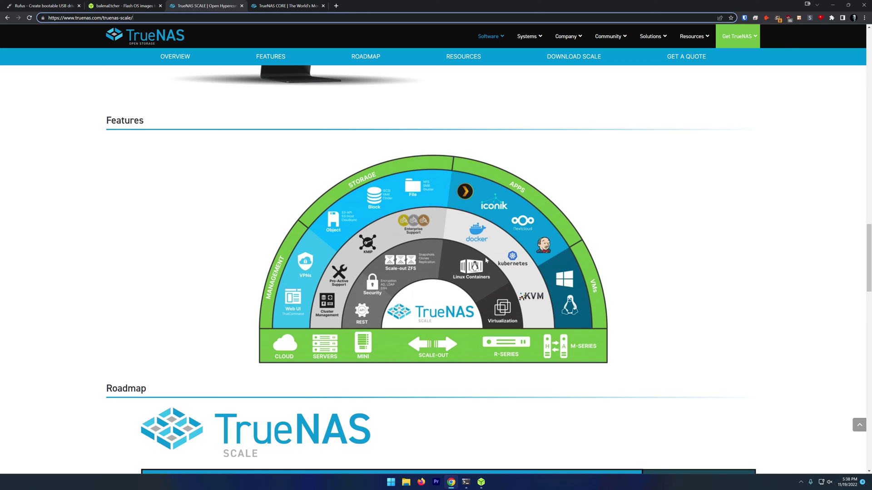
click(294, 5)
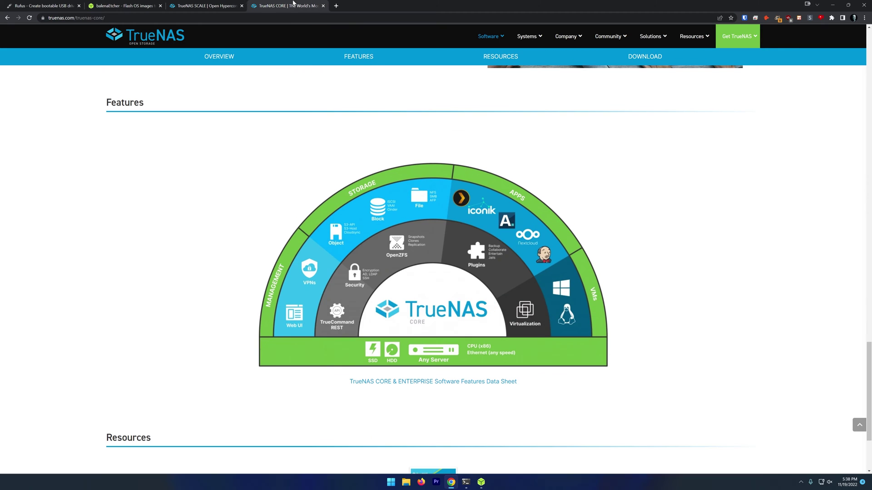
click(208, 6)
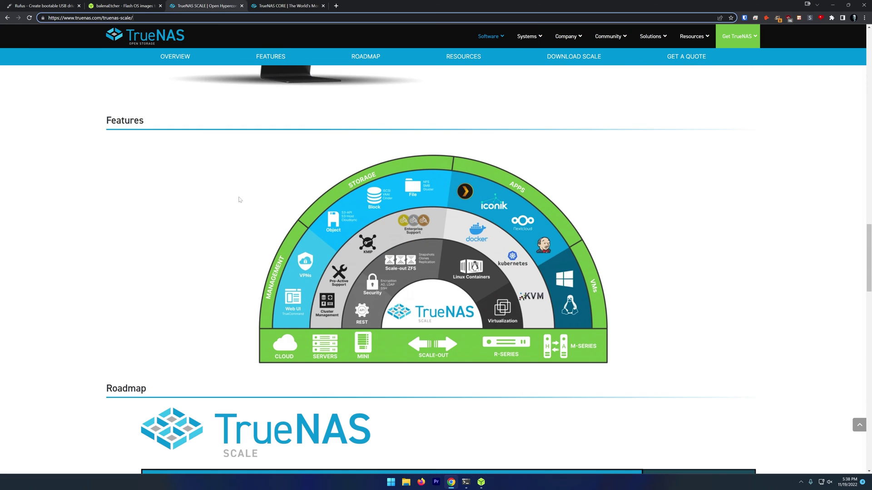
click(554, 62)
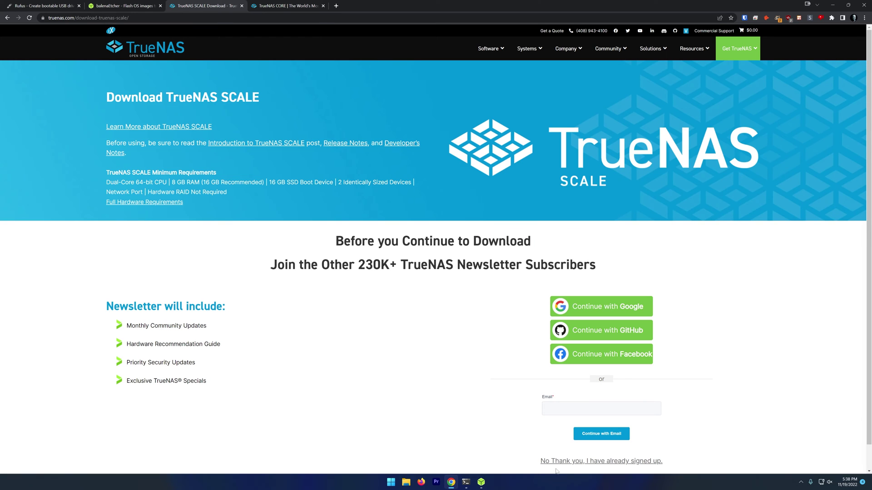
Step: Skip the newsletter prompt, download the stable TrueNAS SCALE 22.02.4 ISO, and return to balenaEtcher
scroll(576, 463, down, 1)
click(573, 435)
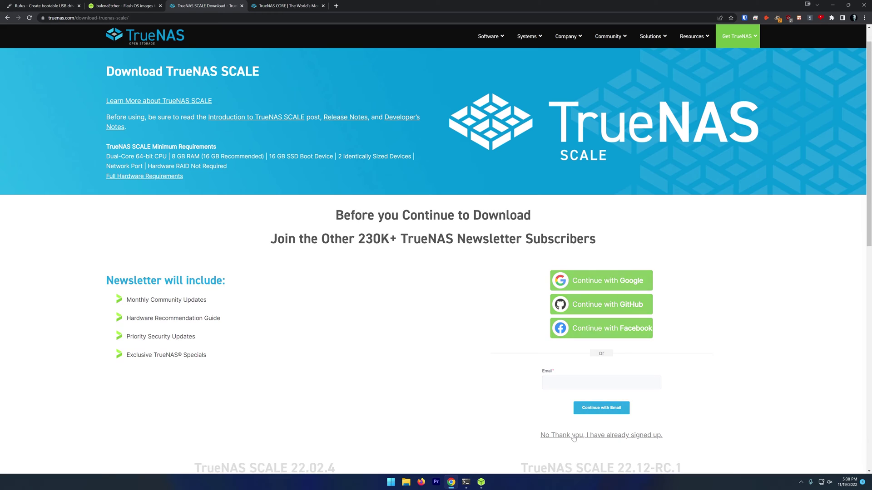
click(210, 259)
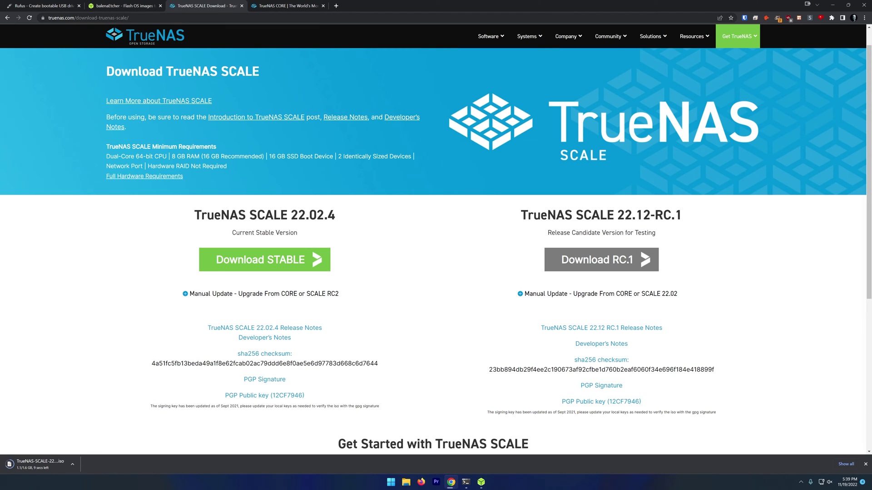
click(130, 4)
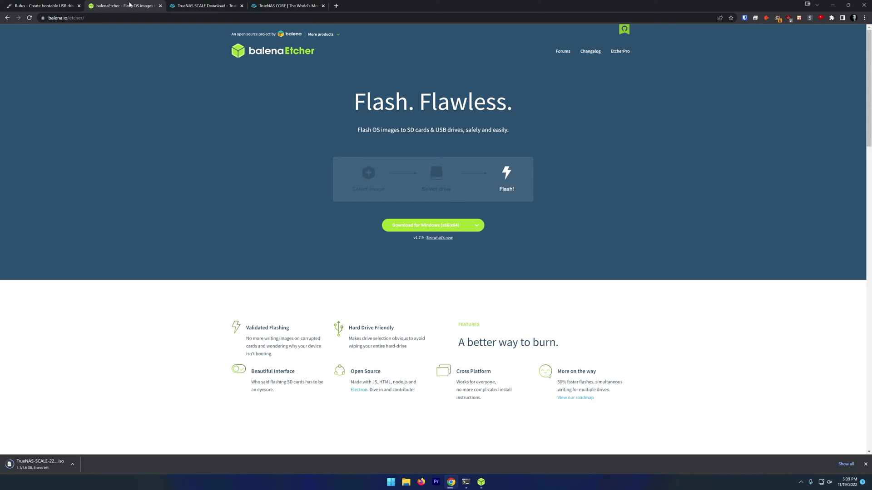
click(64, 5)
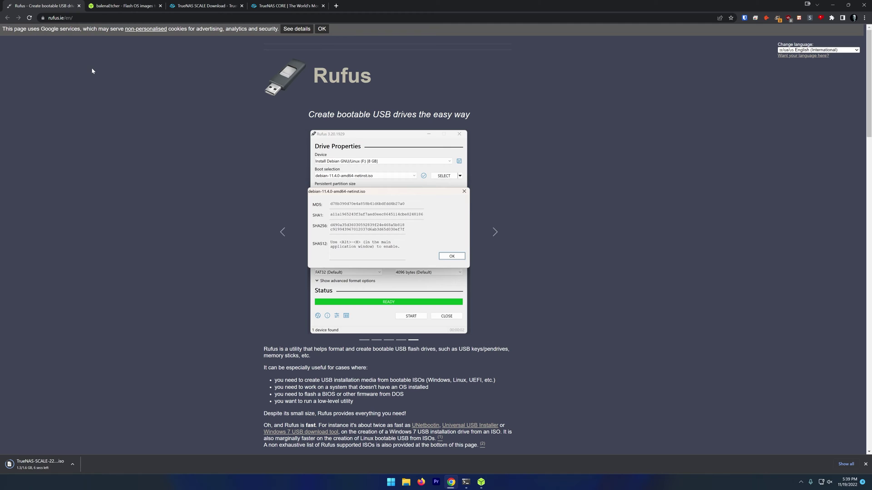
click(110, 4)
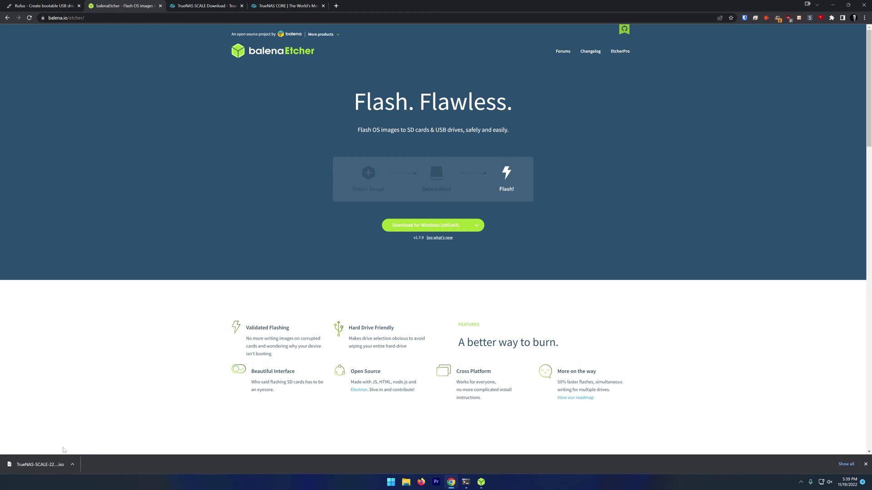
click(484, 485)
Step: Flash TrueNAS-SCALE-22.02.4.iso onto the SanDisk USB drive in balenaEtcher
click(359, 321)
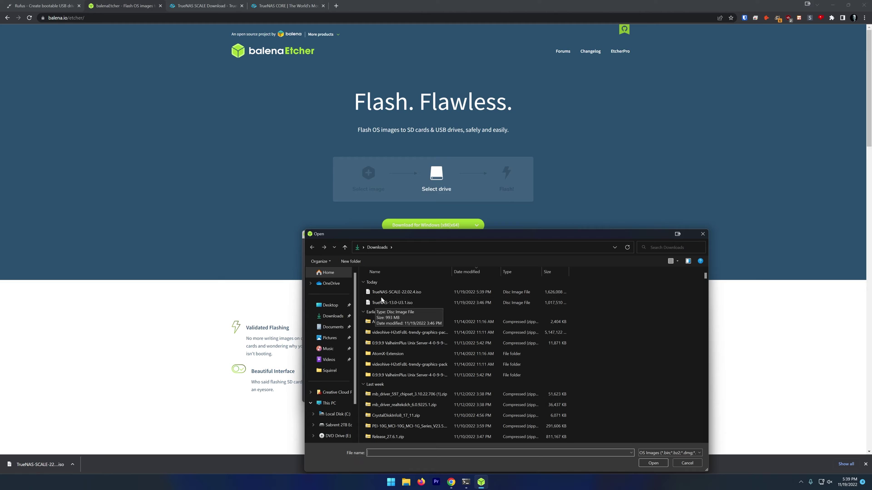
double_click(382, 297)
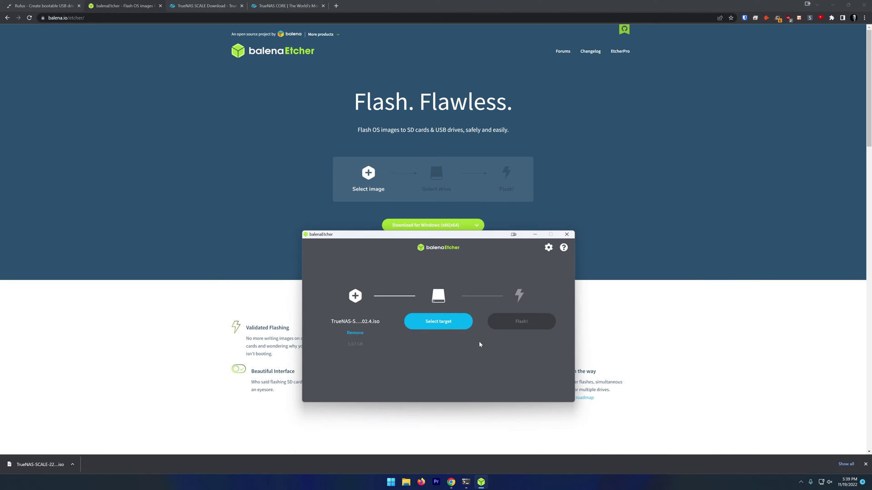
click(454, 327)
click(361, 303)
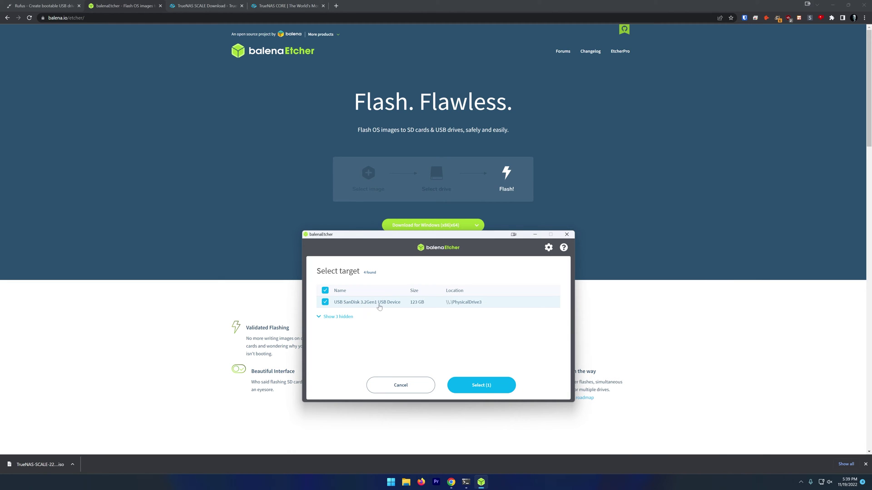
click(475, 391)
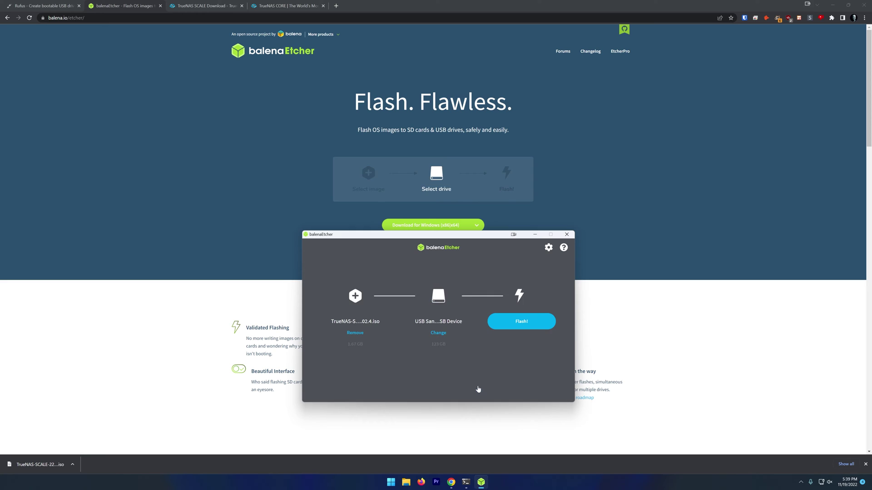
click(510, 323)
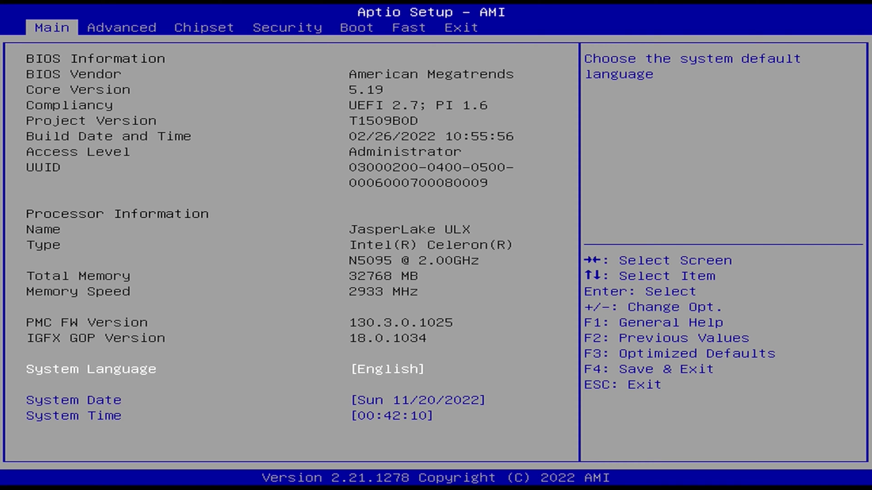
Step: On the Boot tab, set Boot Option #1 to the USB device
key(Right)
key(Right)
key(Right)
key(Right)
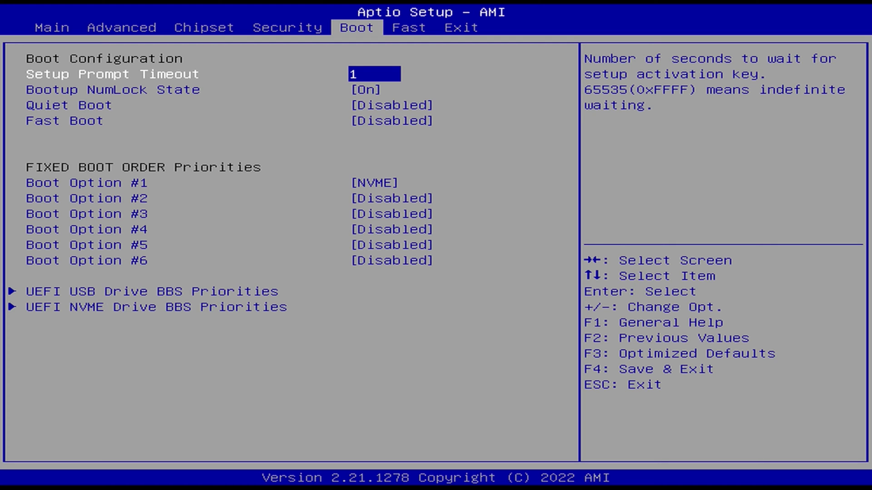
key(Down)
key(Down)
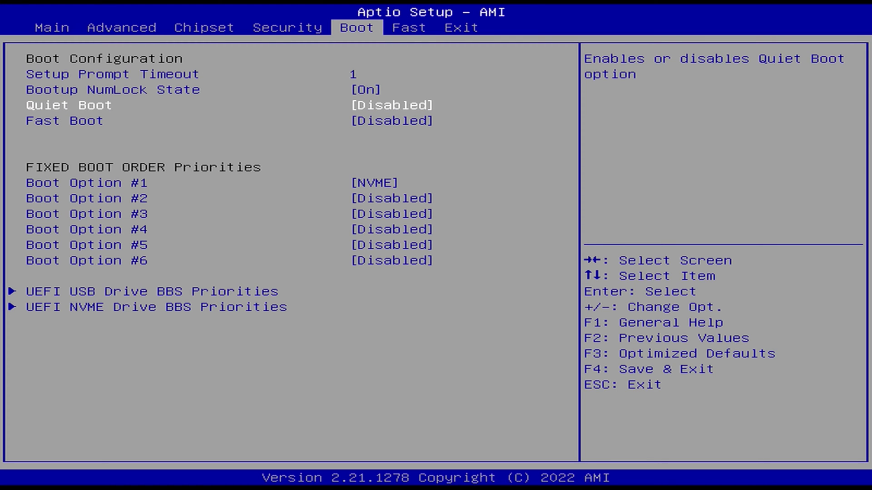
key(Down)
key(Down)
key(Down)
key(Up)
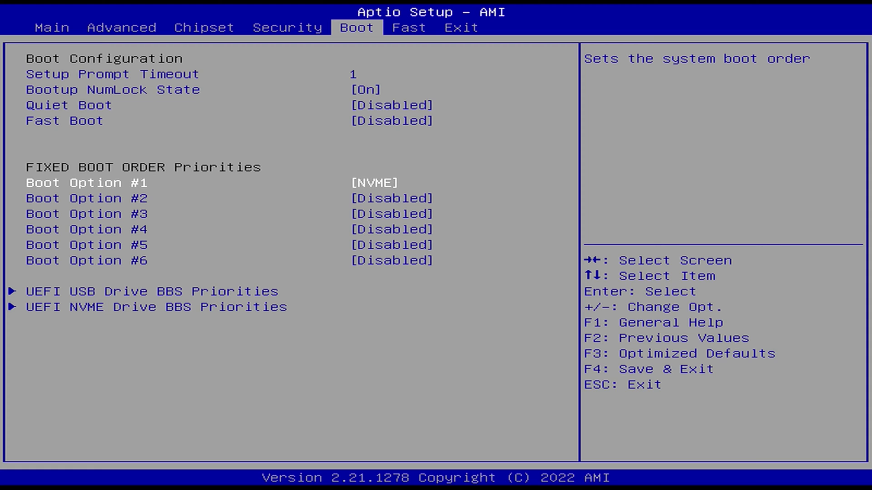
key(Return)
key(Up)
key(Return)
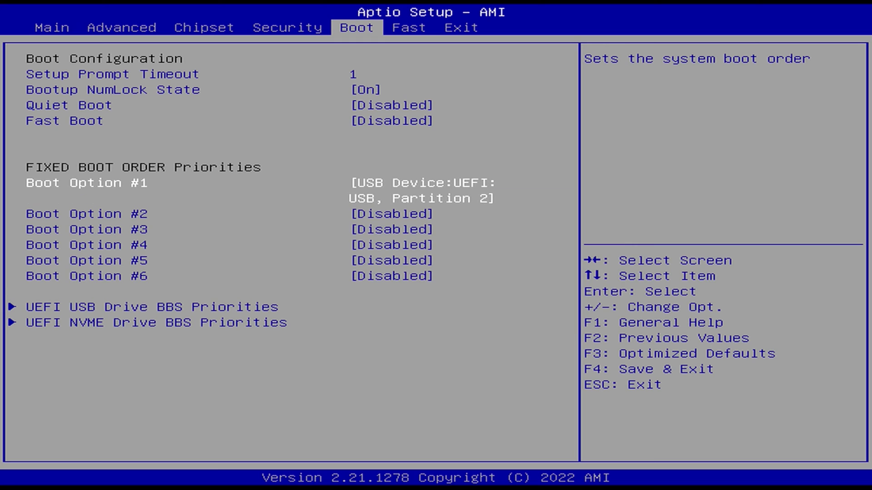
key(Down)
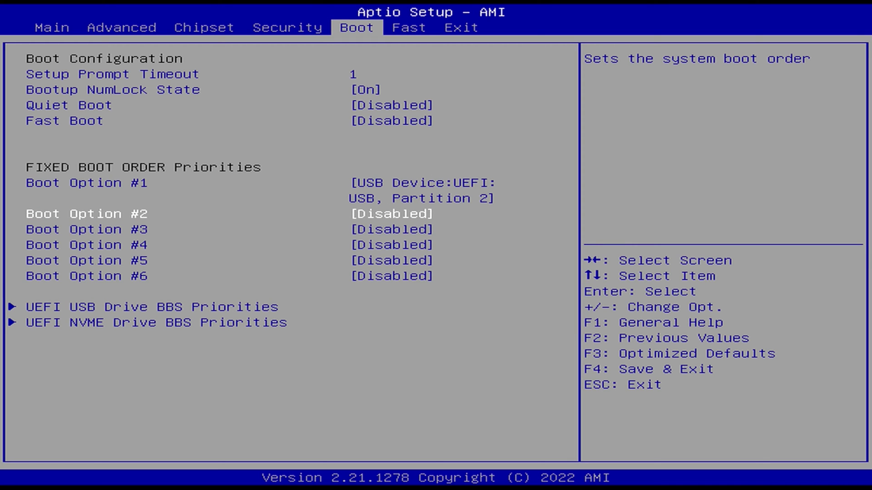
Step: Keep the USB partition first in the UEFI USB Drive BBS Priorities
key(Down)
key(Down)
key(Down)
key(Down)
key(Down)
key(Down)
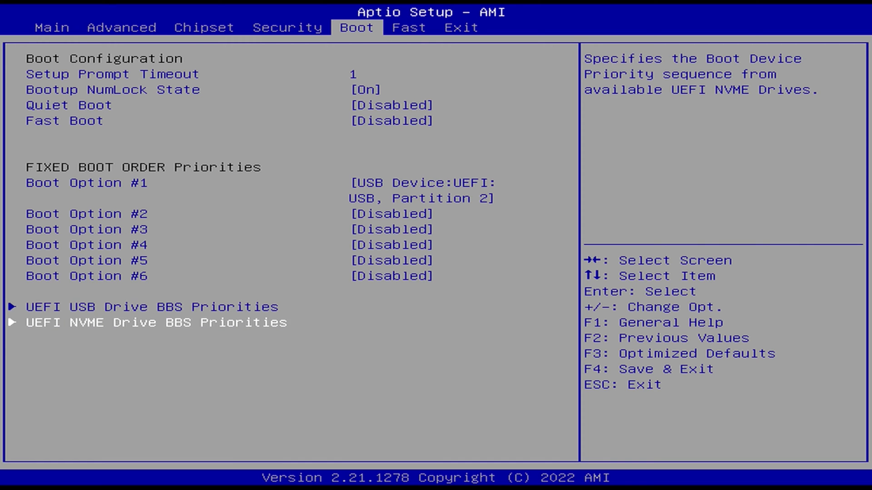
key(Up)
key(Return)
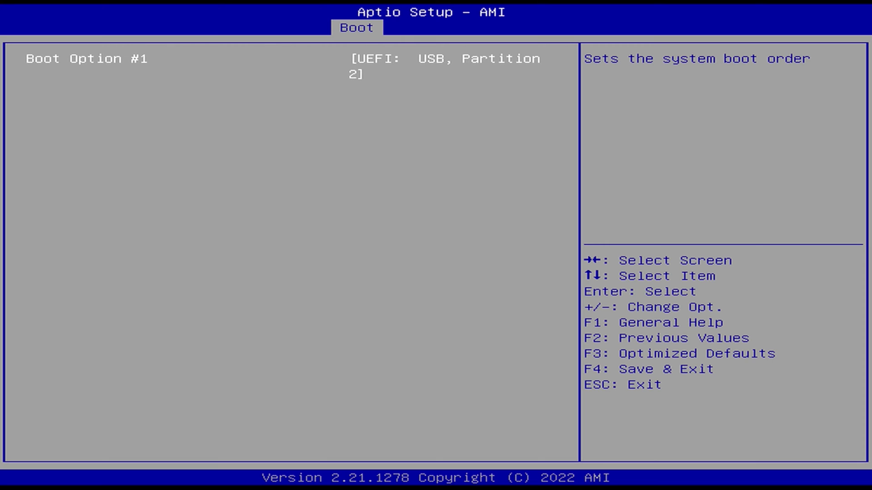
key(Return)
key(Down)
key(Up)
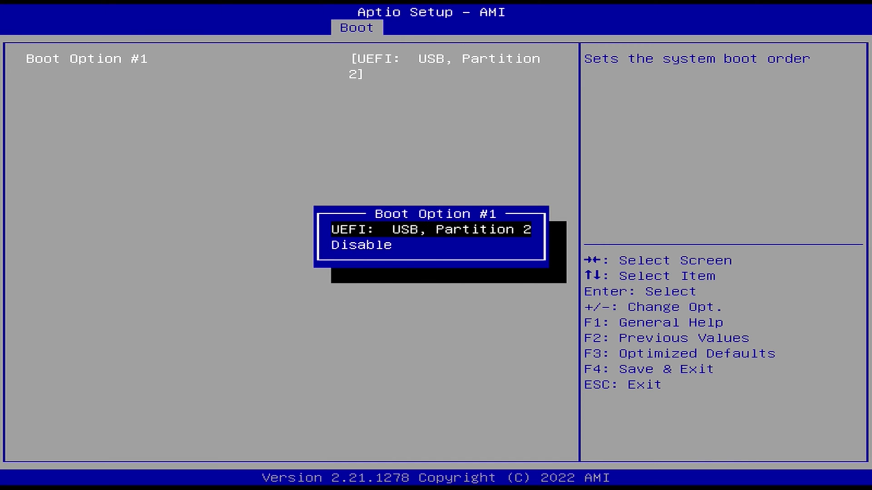
key(Return)
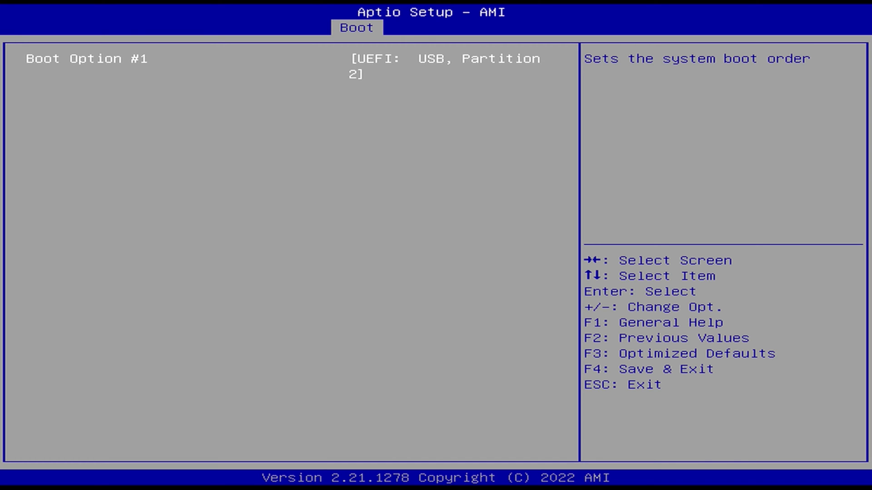
key(Escape)
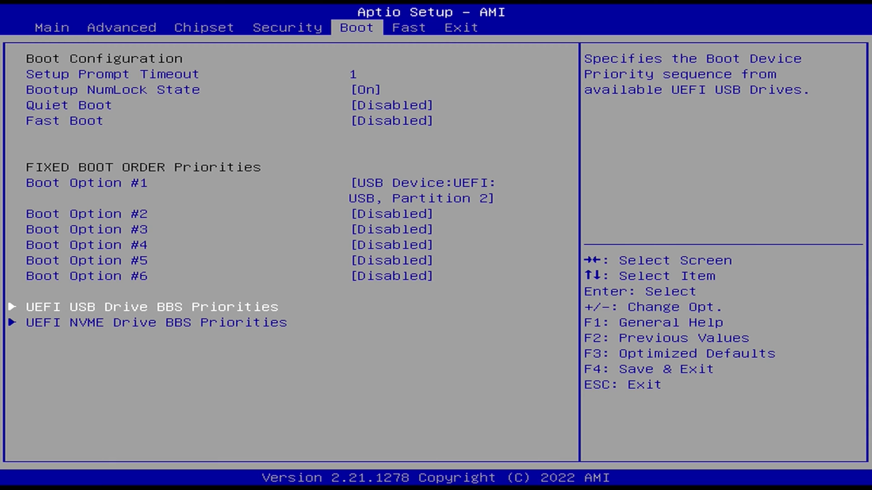
Step: Save the changes and exit Aptio Setup
key(Right)
key(Right)
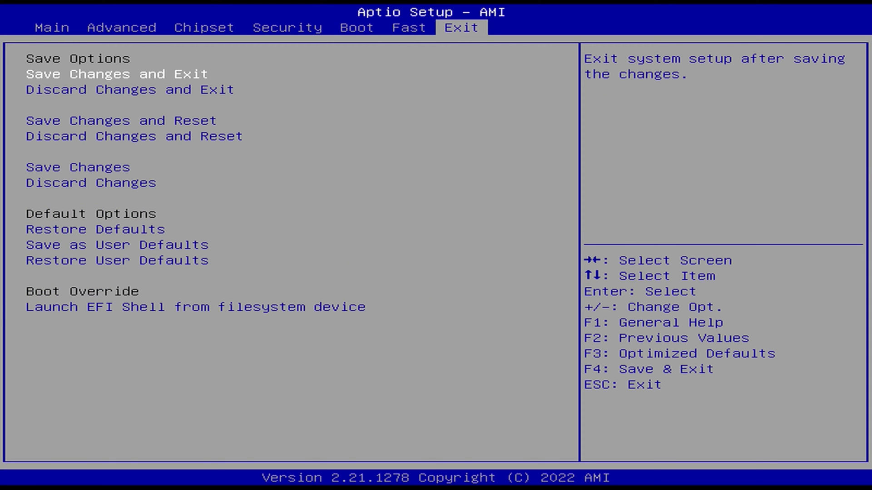
key(Return)
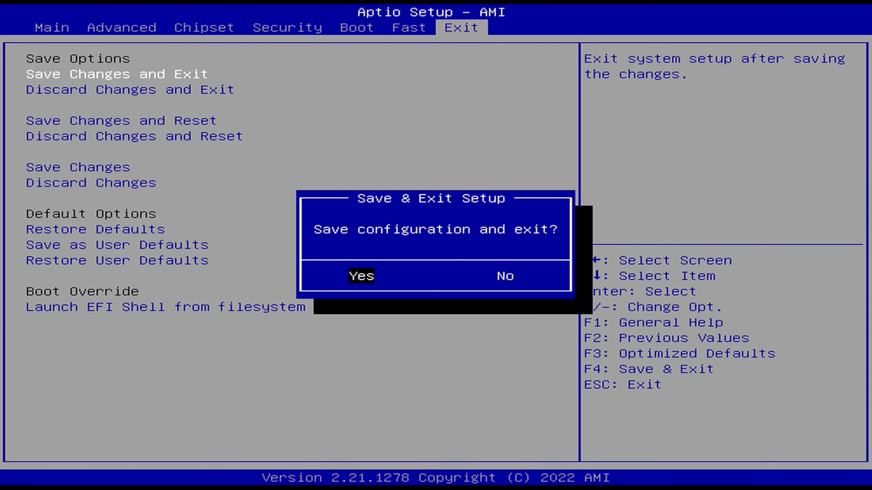
key(Return)
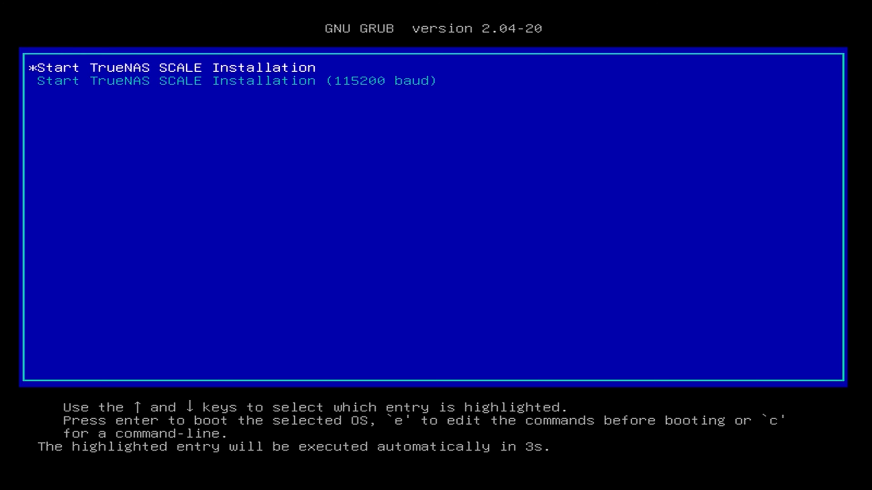
Step: Halt the GRUB countdown and launch the TrueNAS SCALE Install/Upgrade option
key(Down)
key(Up)
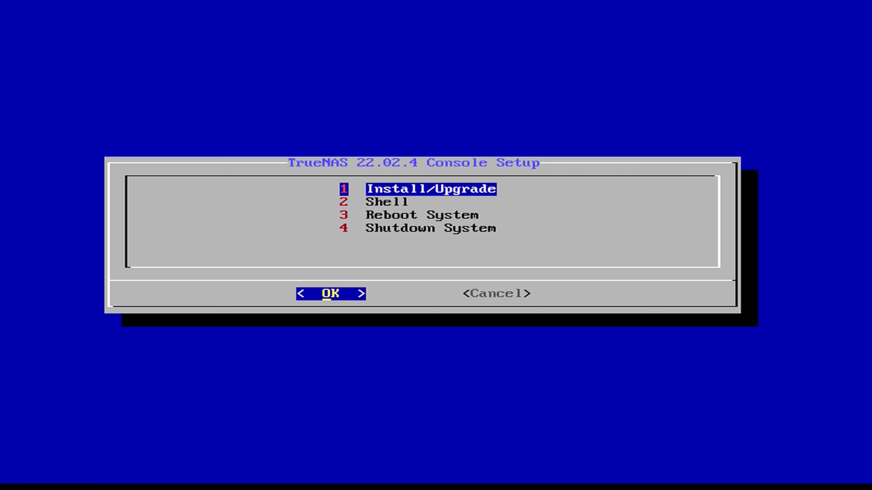
key(Return)
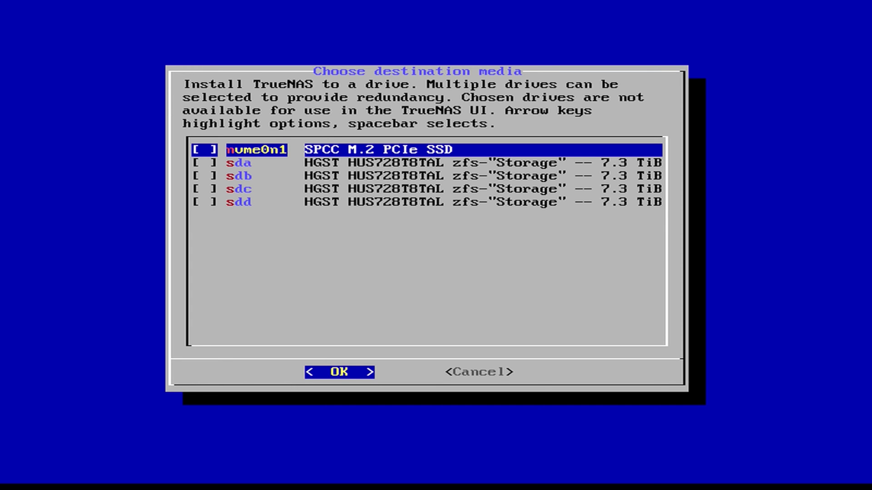
Step: Choose nvme0n1 as destination for a fresh install and format the boot device
key(space)
key(Return)
key(Tab)
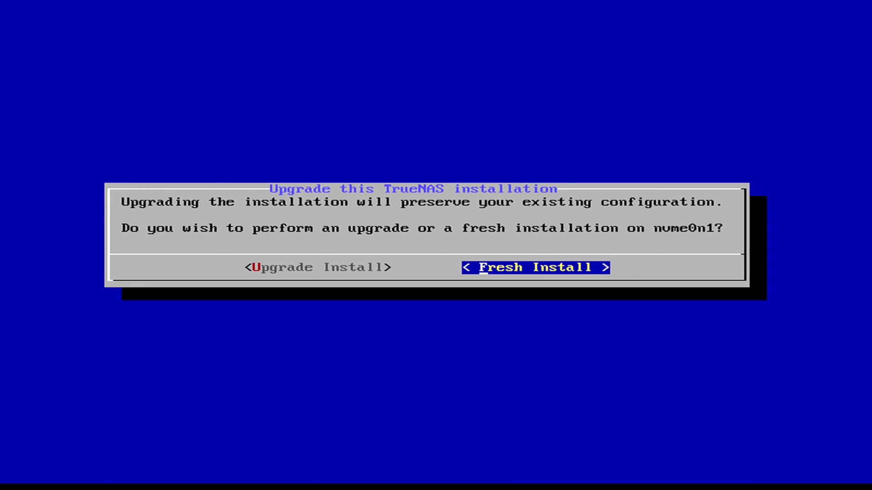
key(Return)
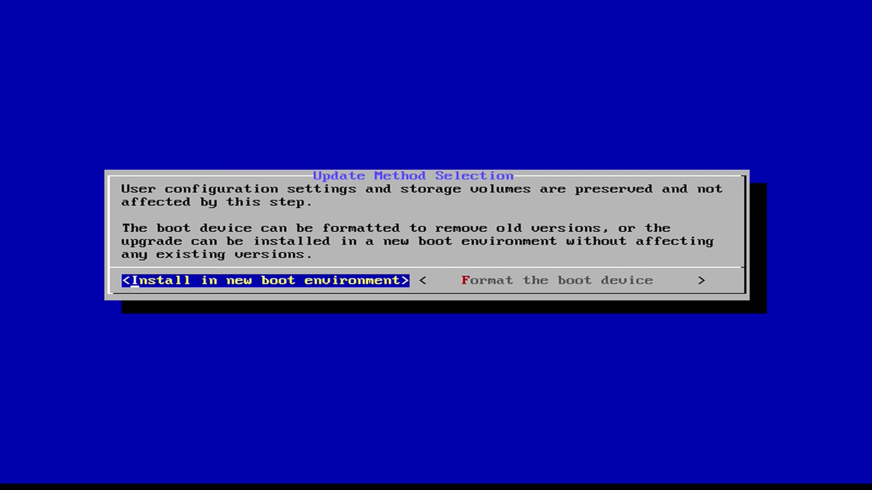
key(Right)
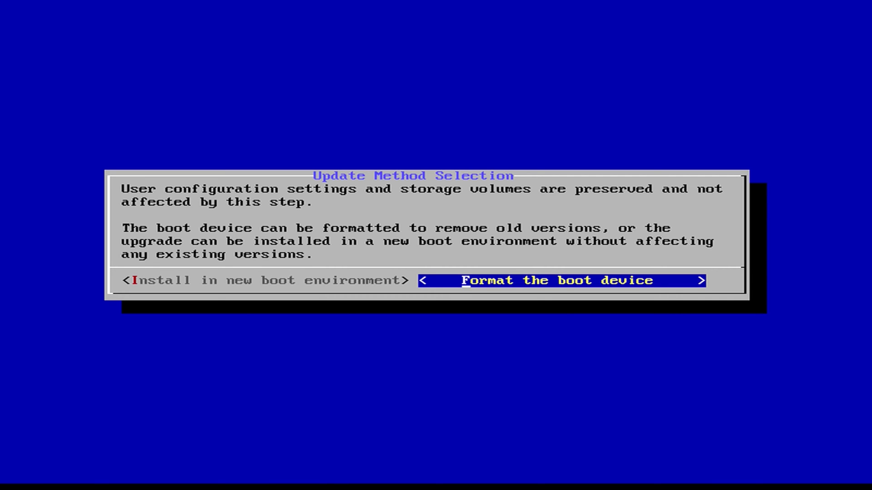
key(Return)
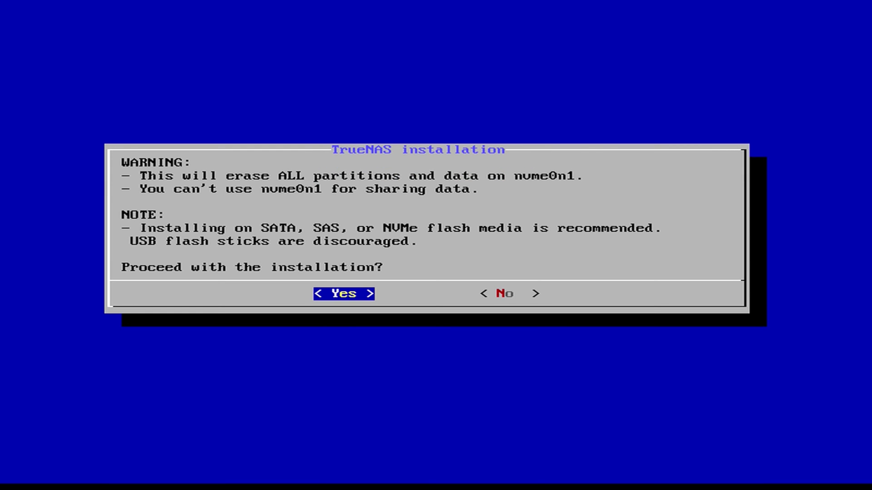
Step: Accept the wipe warning, then enter and confirm the root password
key(Return)
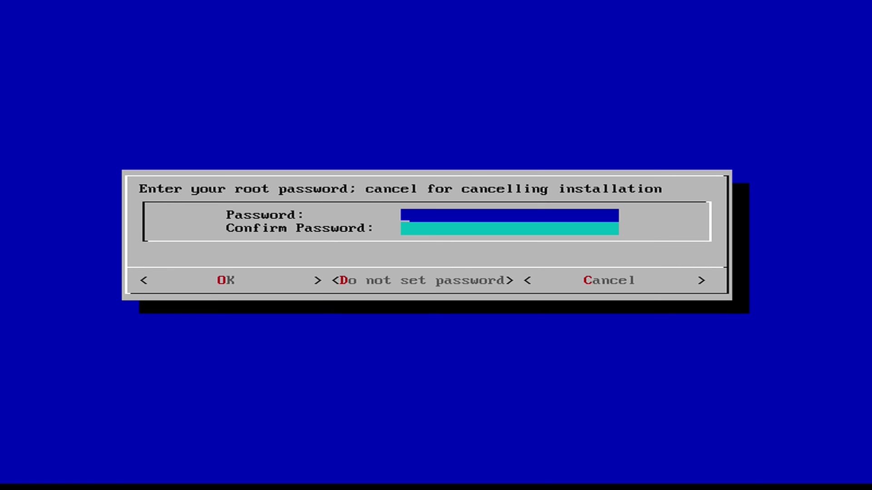
text(************)
key(Down)
text(************)
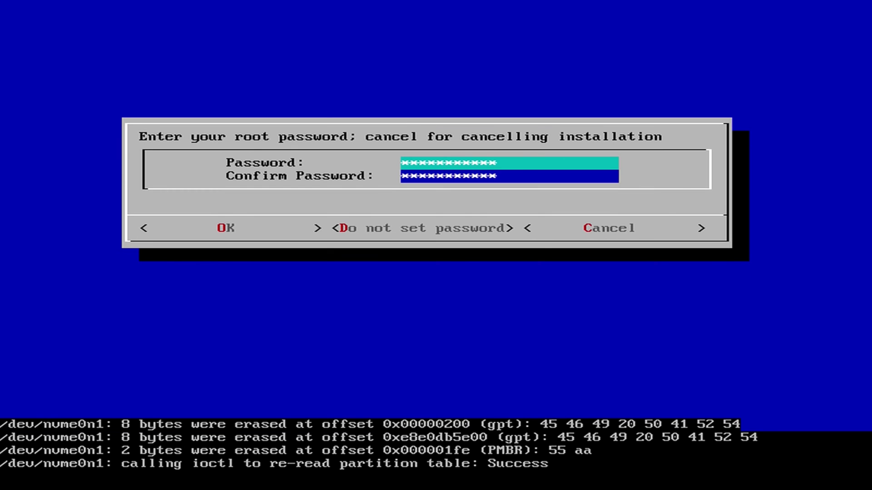
key(Return)
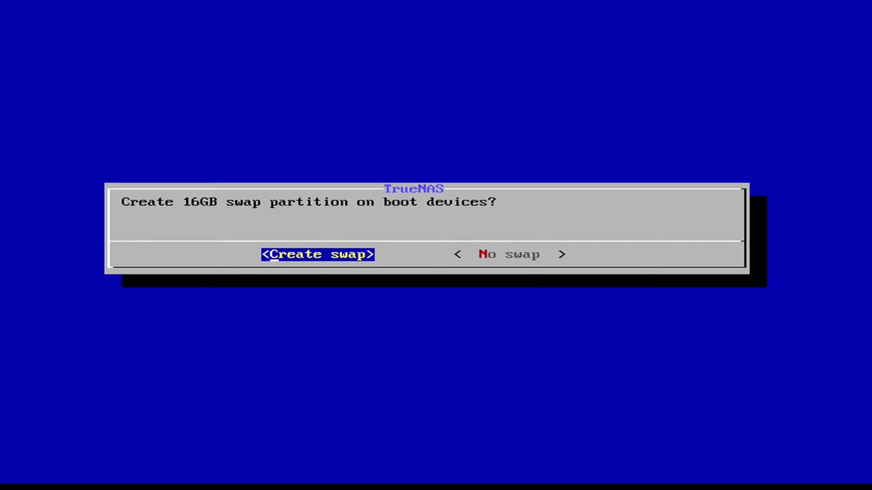
Step: Create the 16GB swap partition and acknowledge the installation success message
key(Return)
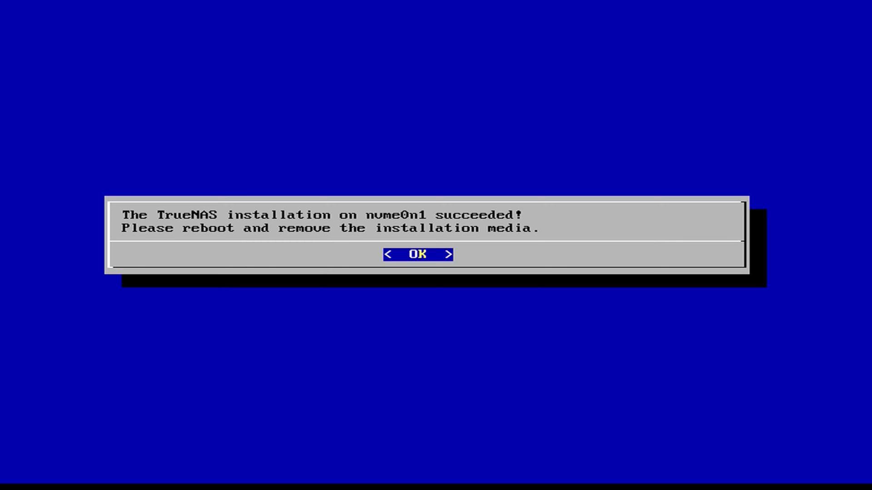
key(Return)
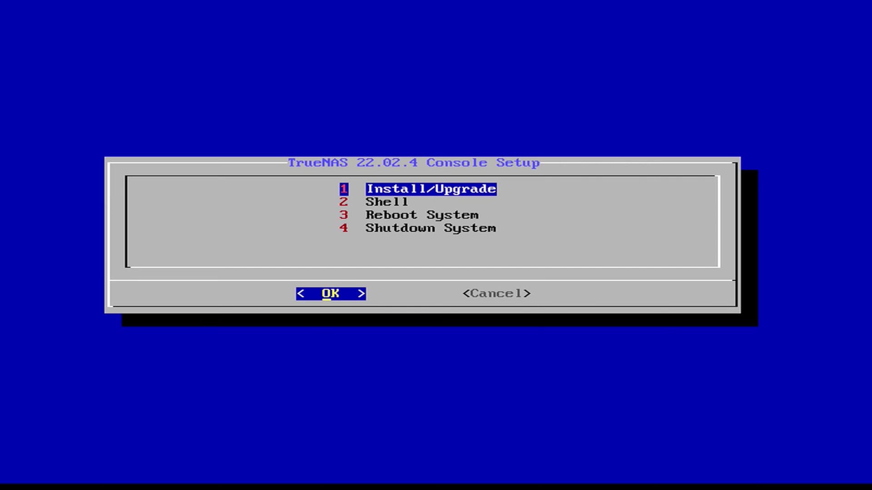
Step: In Console Setup, move down to Reboot/Shutdown System to leave the TrueNAS installer
key(Down)
key(Down)
key(Down)
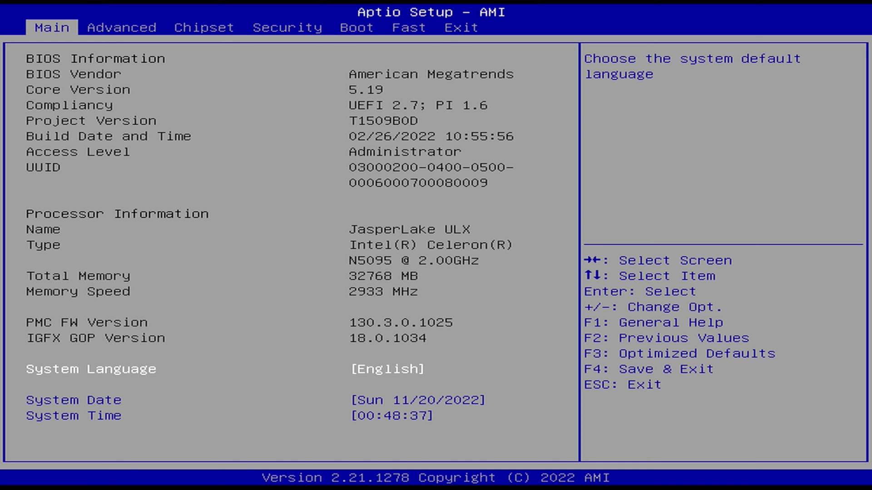
Step: On the Boot tab, make the NVMe drive Boot Option #1
key(Right)
key(Right)
key(Right)
key(Right)
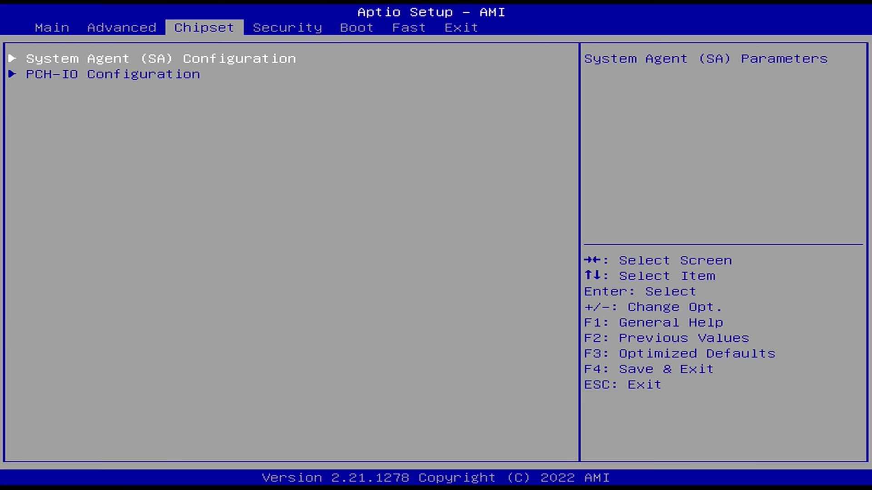
key(Down)
key(Down)
key(Down)
key(Down)
key(Down)
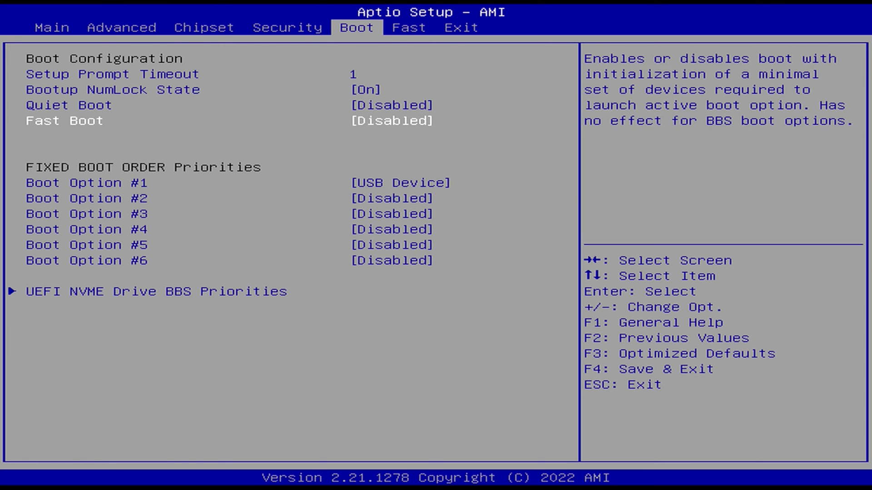
key(Up)
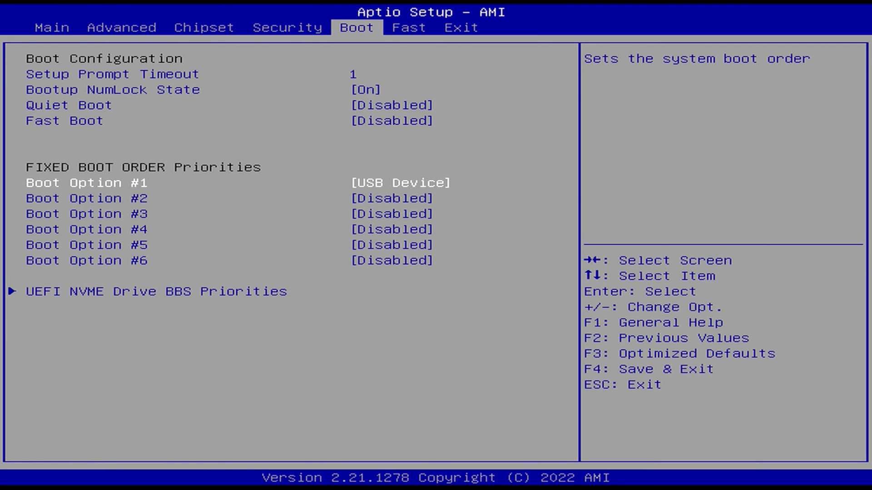
key(Return)
key(Down)
key(Return)
Step: Put debian (SPCC M.2 PCIe SSD) first in the NVMe drive priorities, then save and exit setup
key(Down)
key(Down)
key(Down)
key(Down)
key(Down)
key(Down)
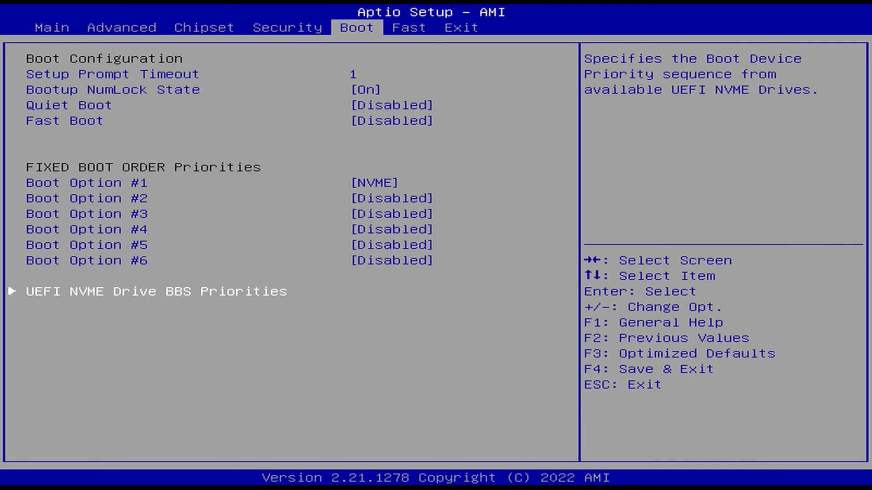
key(Return)
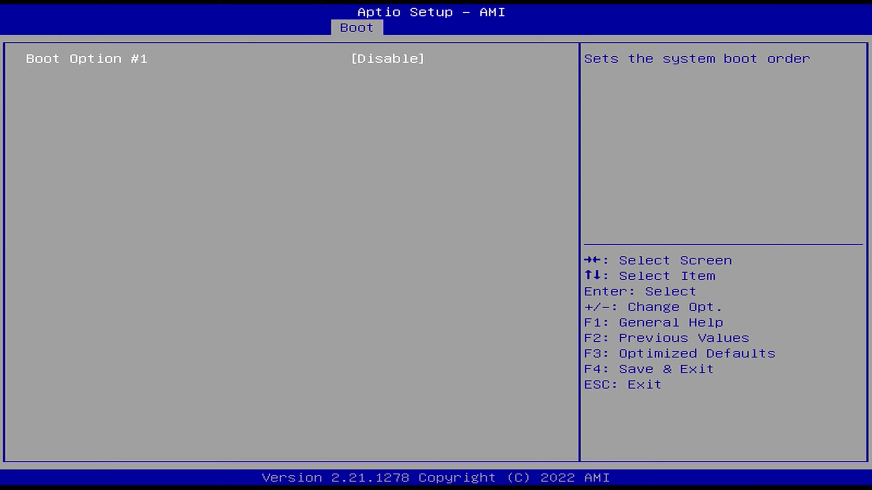
key(Return)
key(Up)
key(Return)
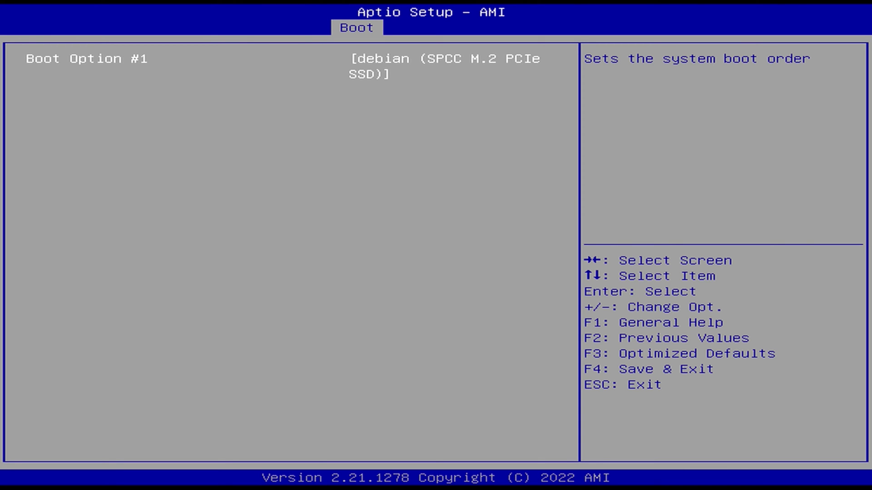
key(Escape)
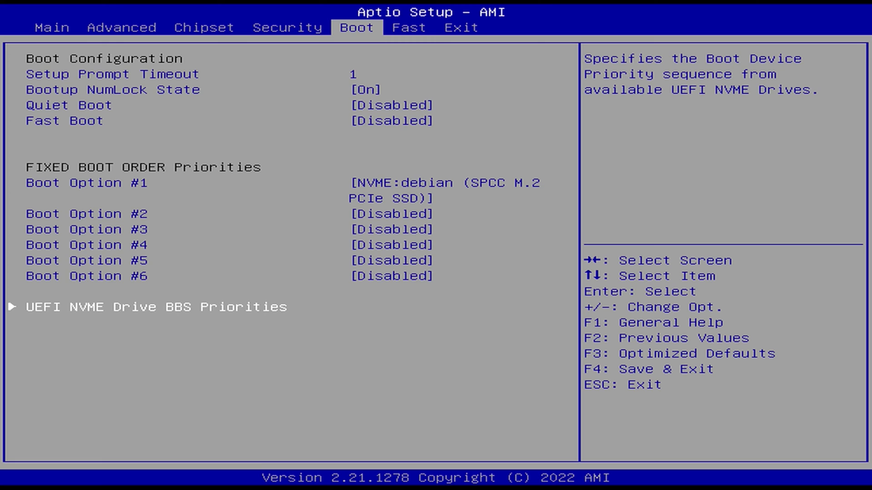
key(Right)
key(Right)
key(Return)
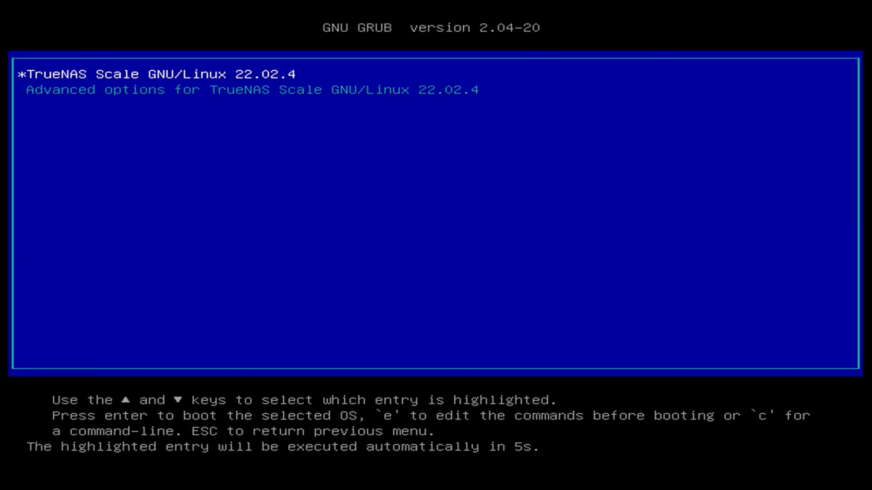
Step: Boot the TrueNAS Scale GNU/Linux 22.02.4 GRUB entry without waiting for the countdown
key(Return)
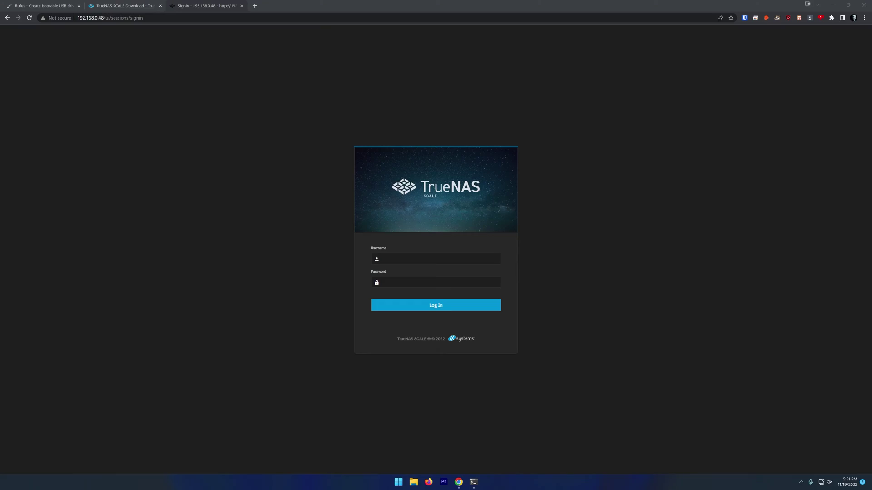
Step: Sign in with the admin username and password, then open the Storage pool manager
text(oot)
key(Tab)
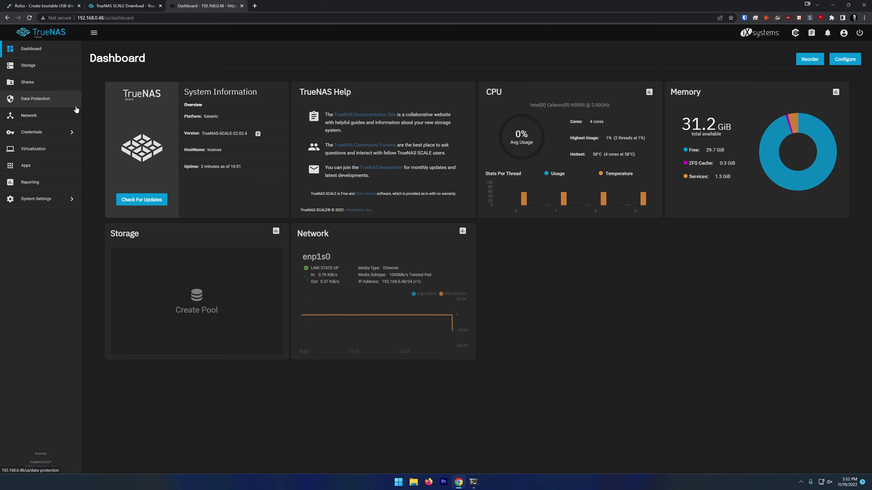
click(56, 72)
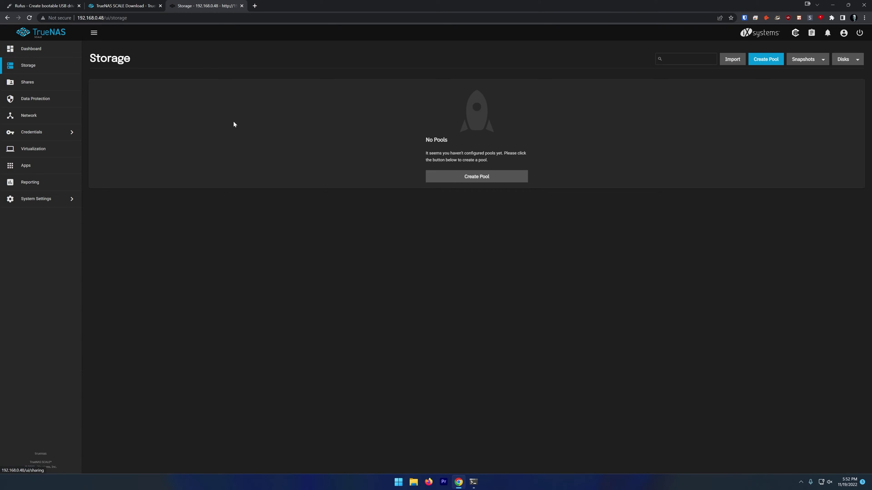
click(481, 178)
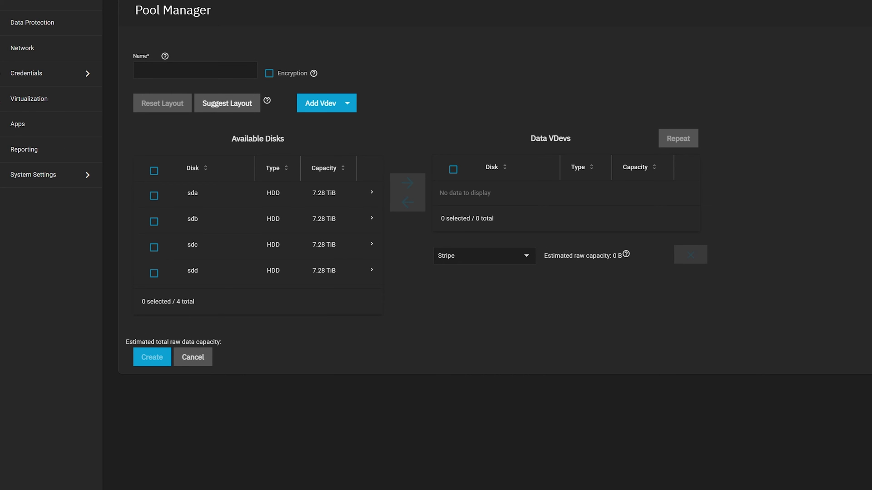
Step: Name the pool Storage, put disks sda–sdd into one Raid-z data vdev, and create it
text(Storage)
click(154, 171)
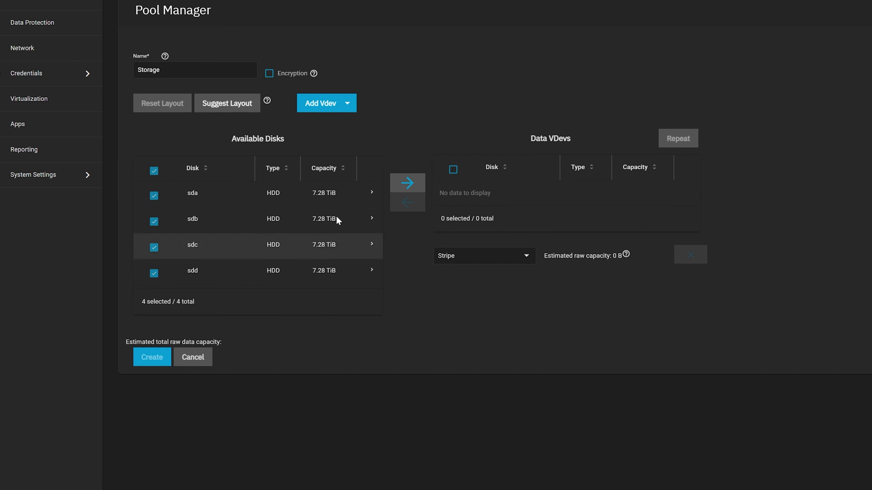
click(402, 188)
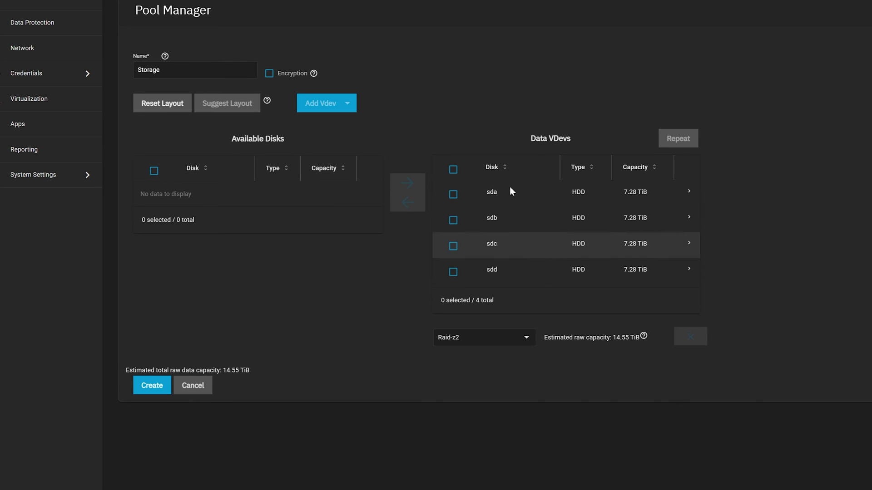
click(518, 339)
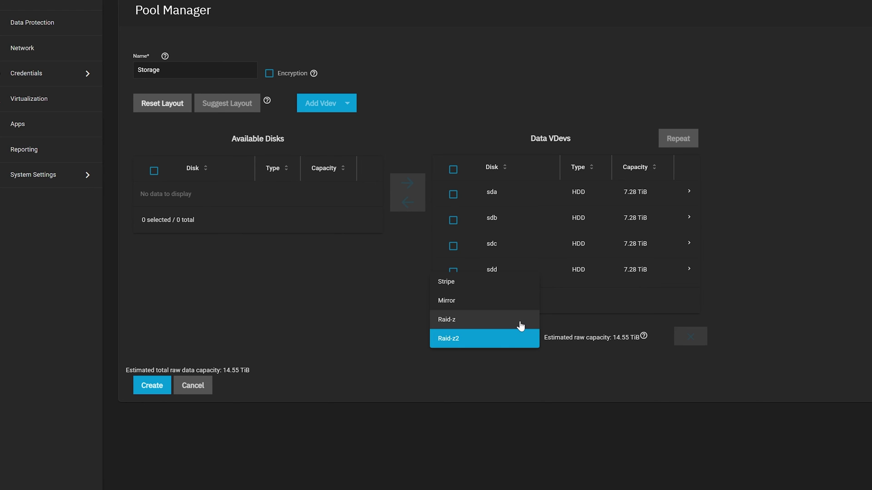
click(520, 323)
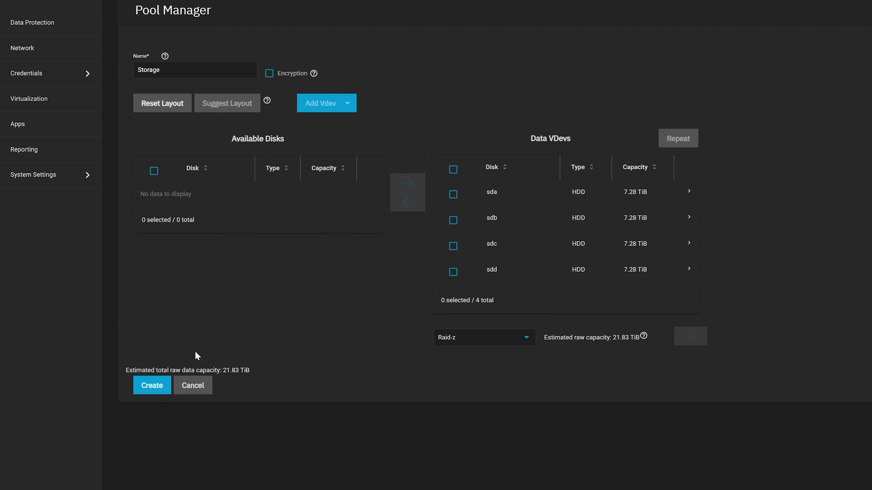
click(153, 386)
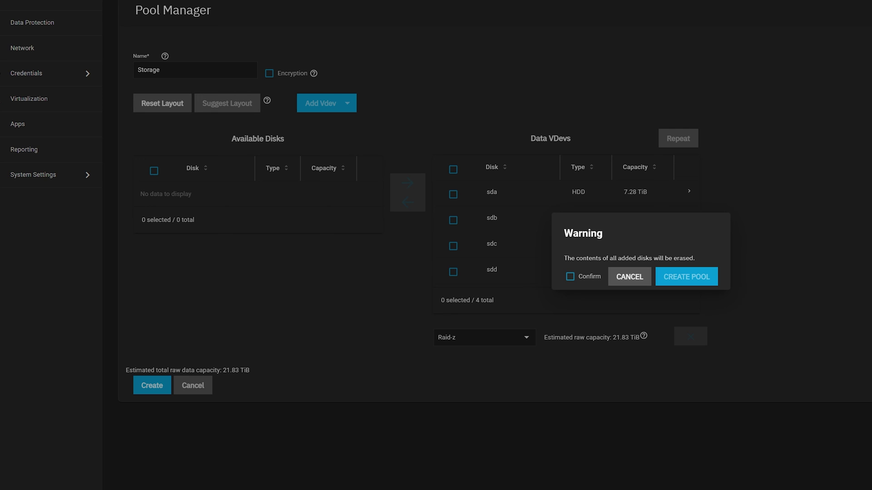
Step: Confirm the disk-erase warning to create the Storage pool, then open File Explorer
click(570, 276)
click(693, 277)
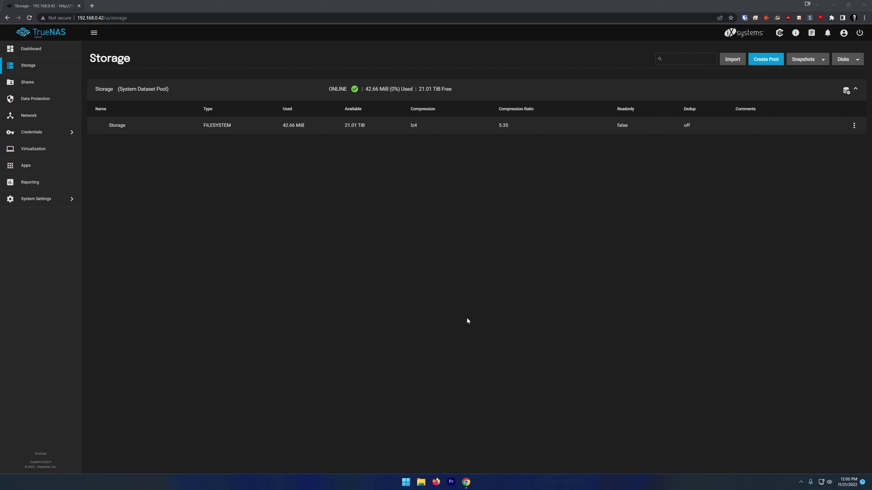
click(421, 483)
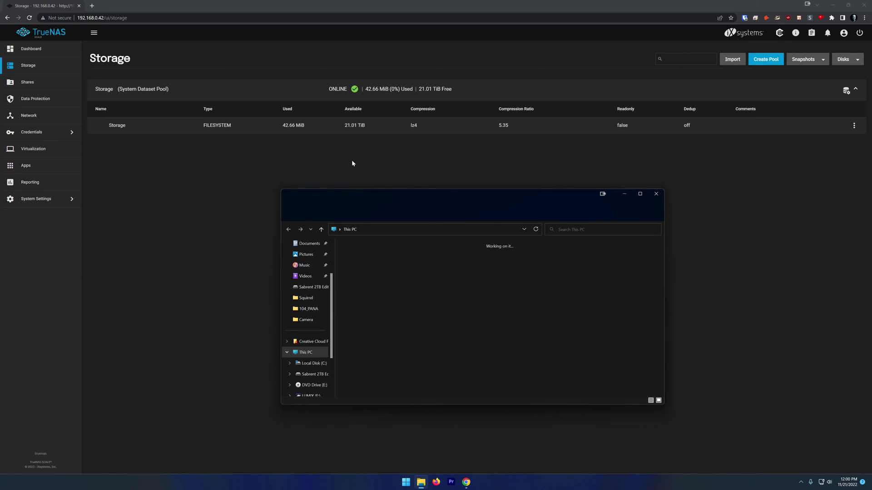
click(397, 233)
text(\\192.168.0.42)
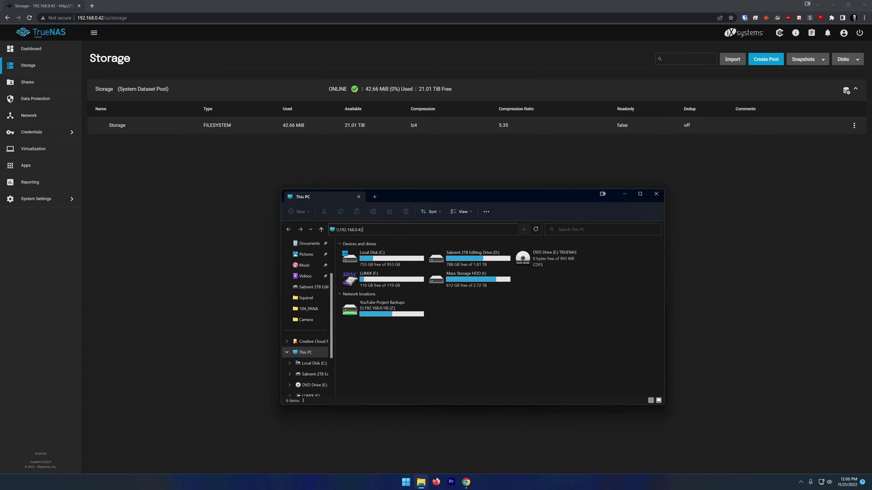
key(Return)
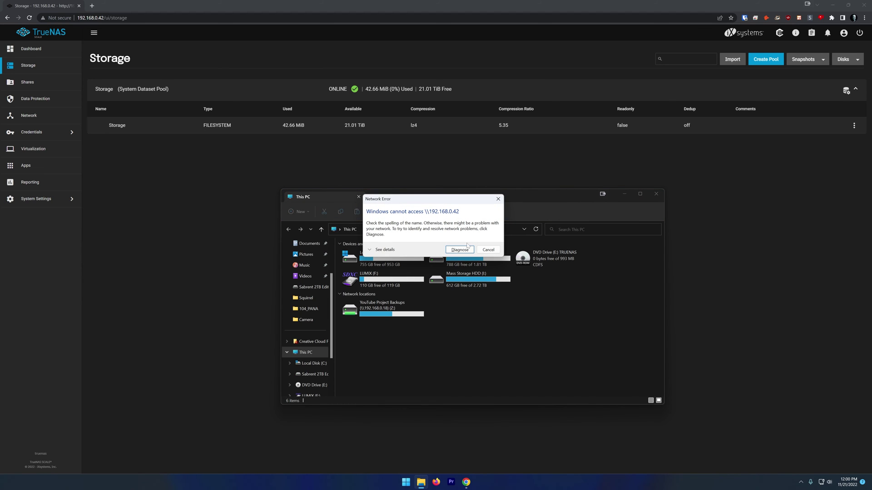
click(479, 249)
click(515, 155)
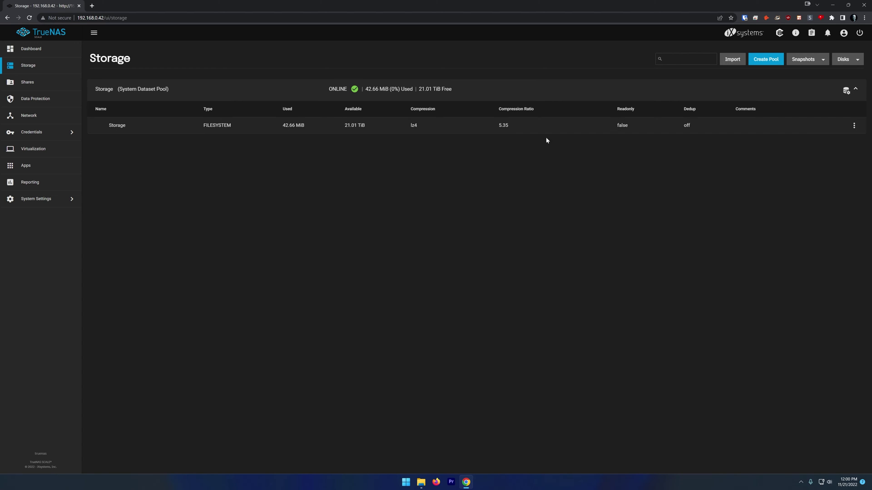
Step: Add a dataset named Media under the Storage pool and save it
click(855, 126)
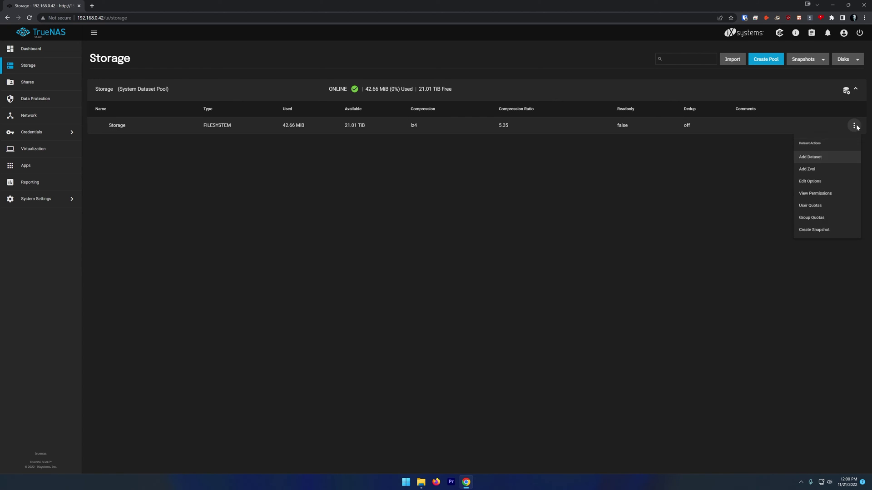
click(810, 157)
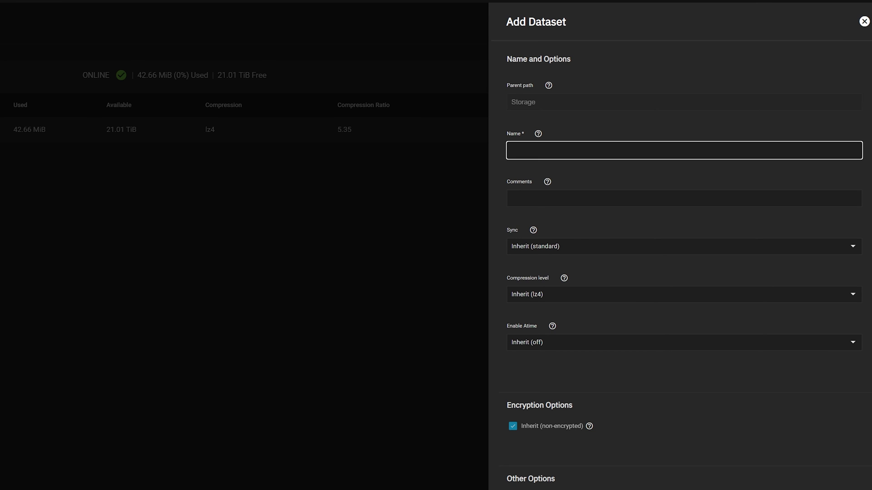
text(Media)
scroll(586, 249, down, 2)
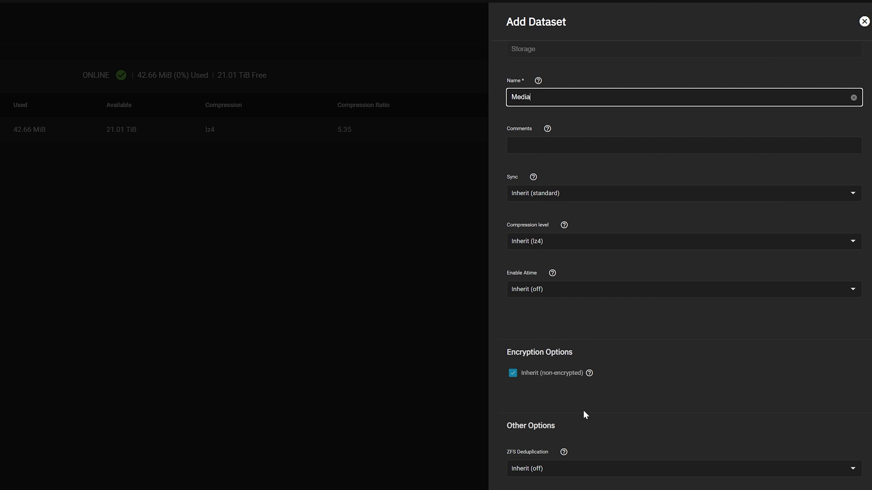
scroll(568, 454, down, 5)
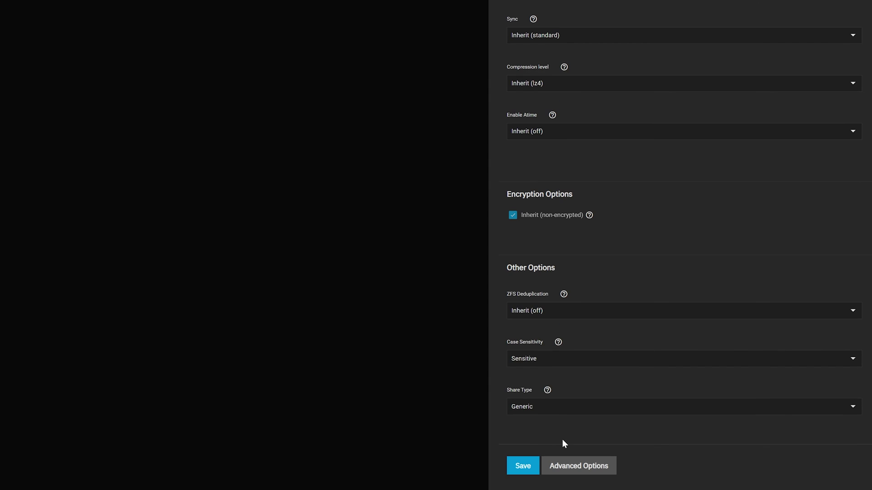
click(526, 466)
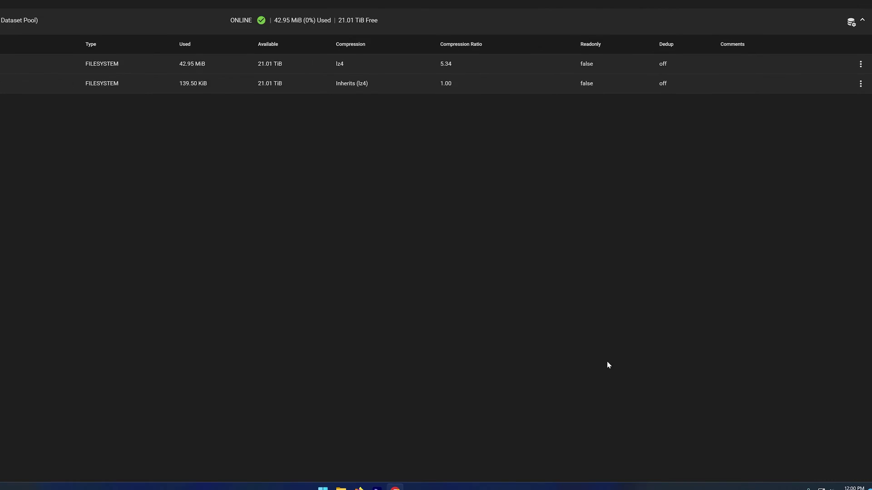
click(855, 143)
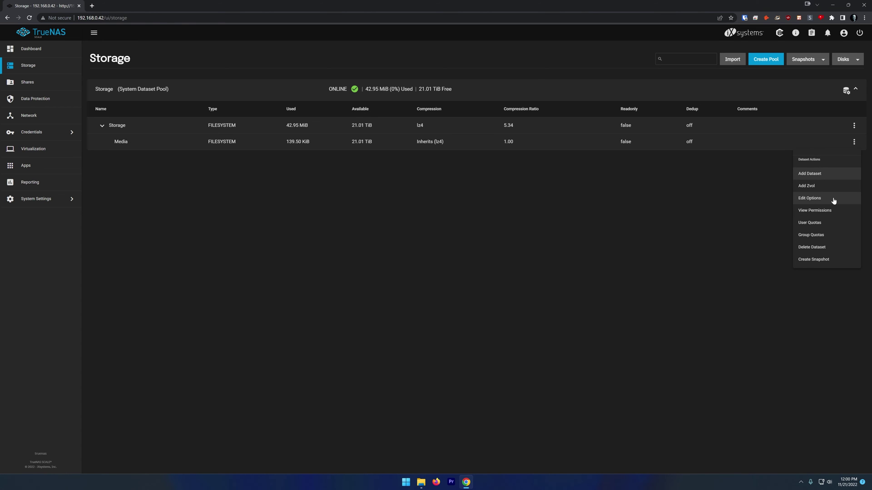
Step: View the permissions of the Media and Storage datasets
click(828, 211)
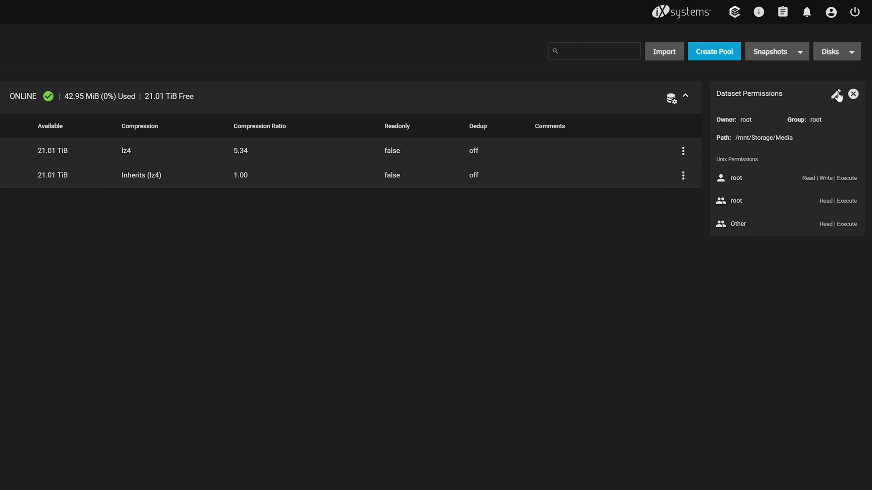
click(683, 150)
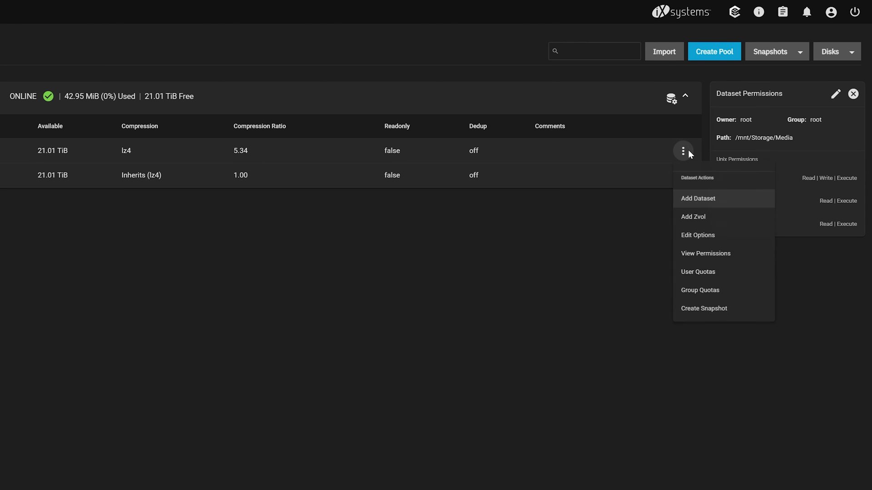
click(701, 257)
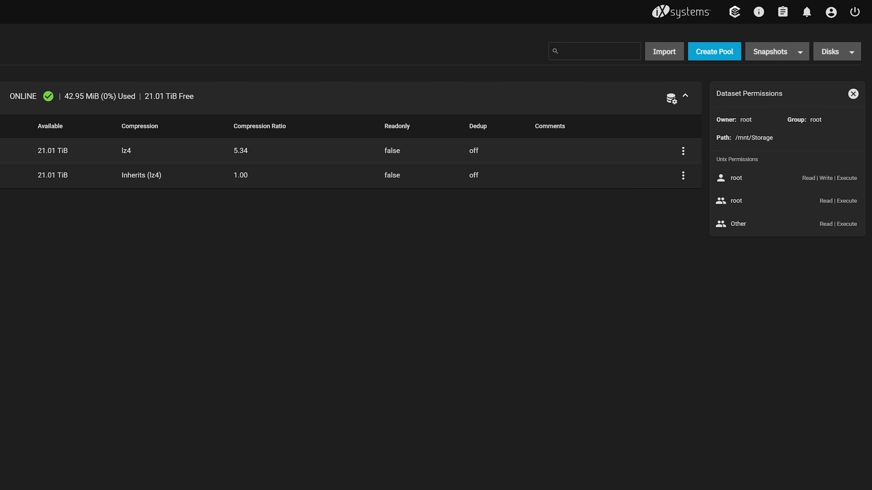
Step: In Windows File Explorer, browse to the NAS at \\192.168.0.42
key(super+e)
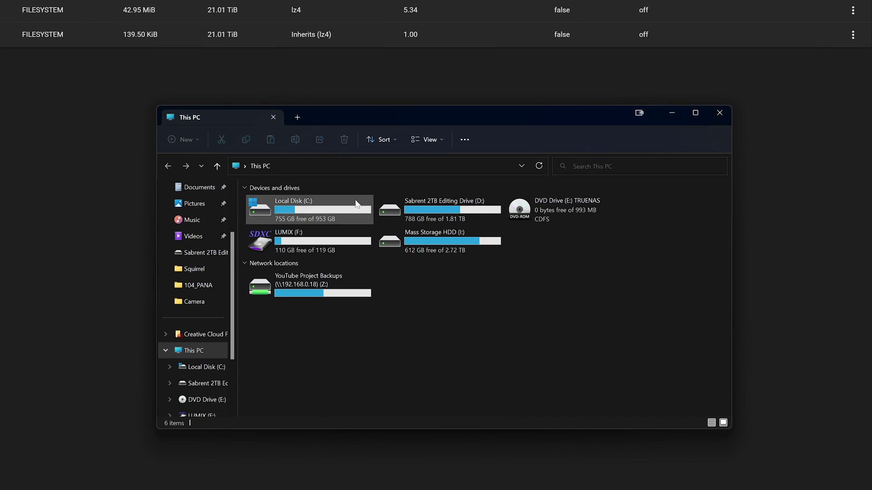
click(323, 165)
text(\192.168.0.42)
key(Return)
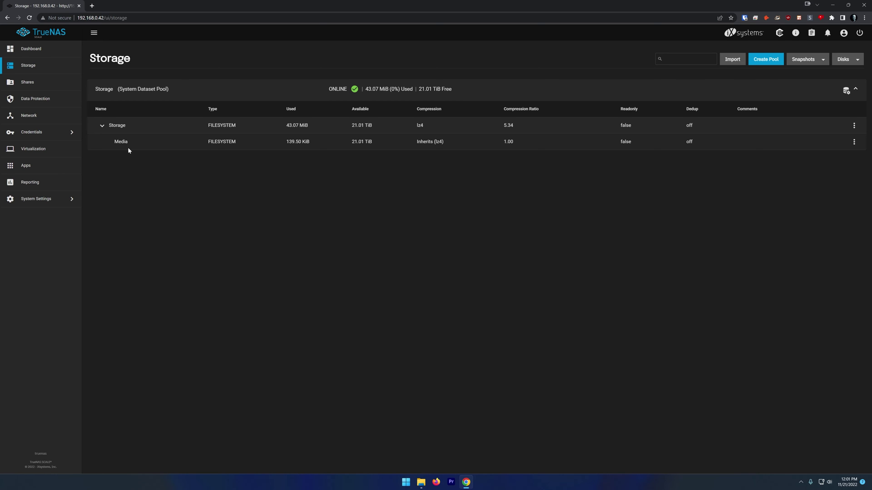
Step: Add a Windows (SMB) share named Media with path /mnt/Storage/Media
click(28, 83)
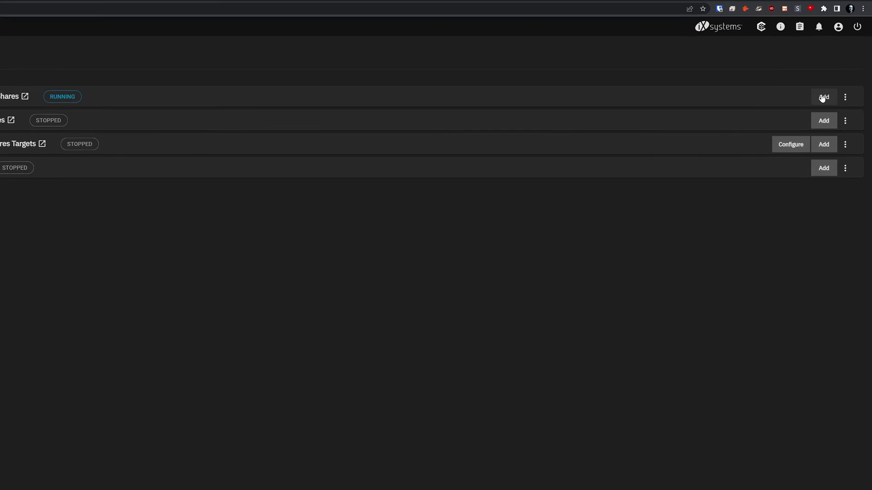
click(822, 99)
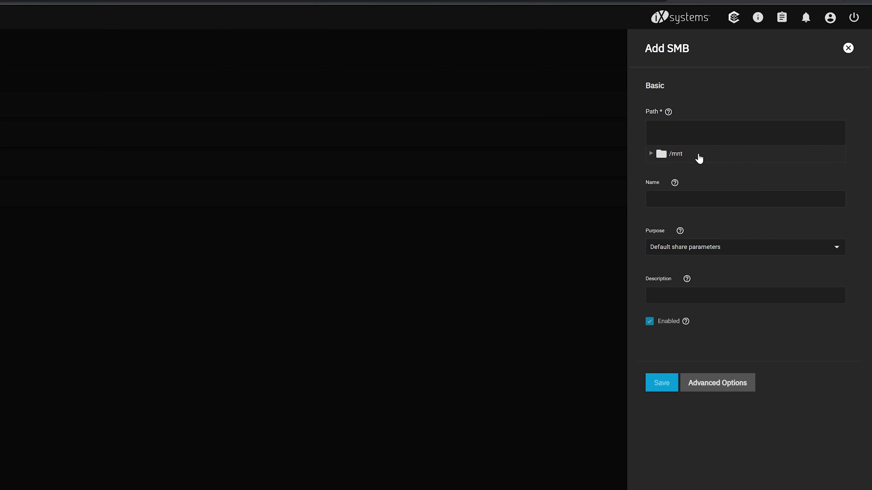
click(746, 199)
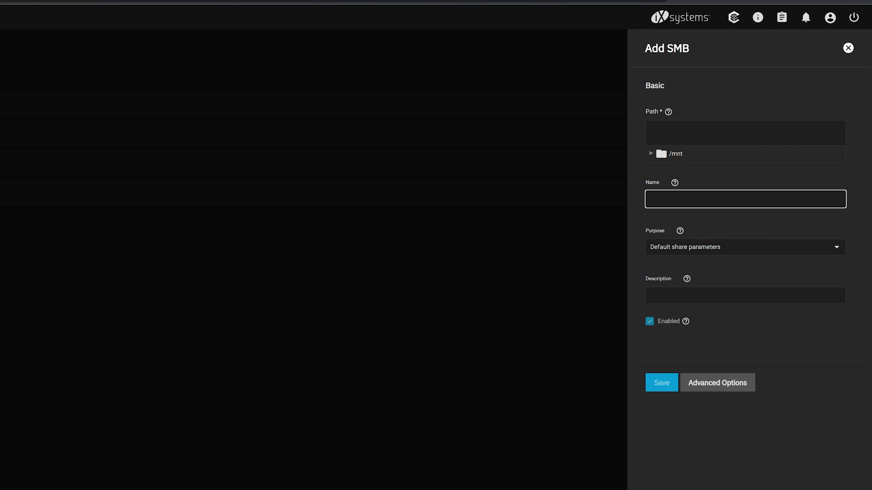
text(Media)
click(650, 154)
click(660, 170)
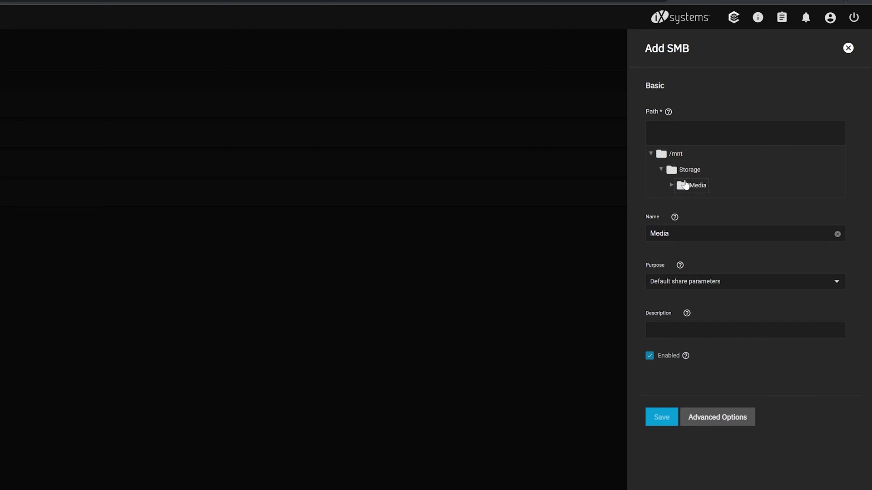
click(686, 186)
Step: Enable Allow Guest Access in the share's advanced options and save it
click(713, 422)
scroll(712, 386, down, 4)
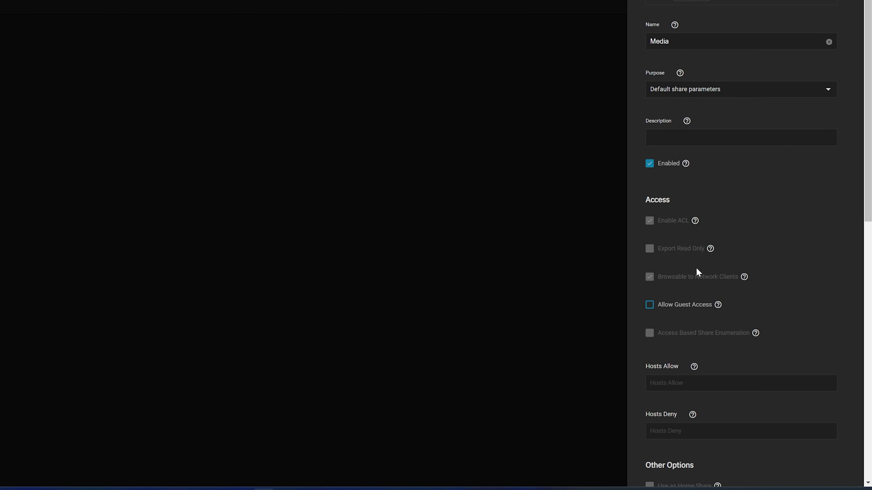
click(649, 305)
scroll(657, 307, down, 10)
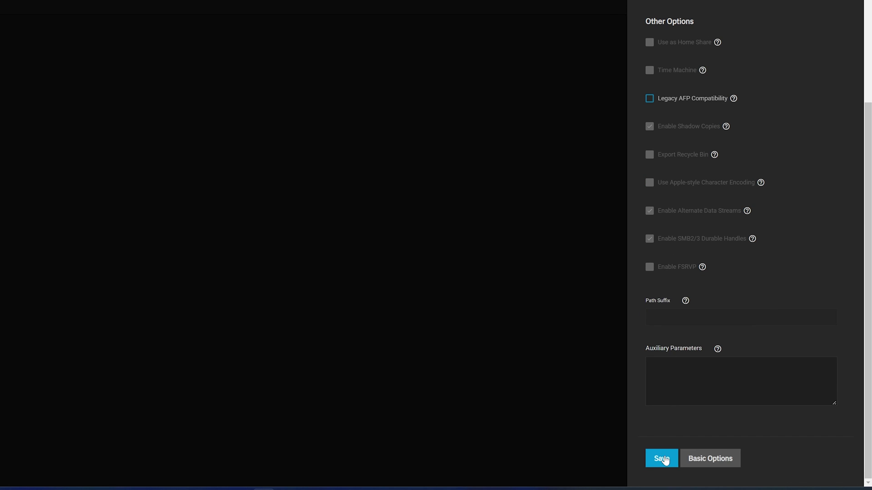
click(662, 459)
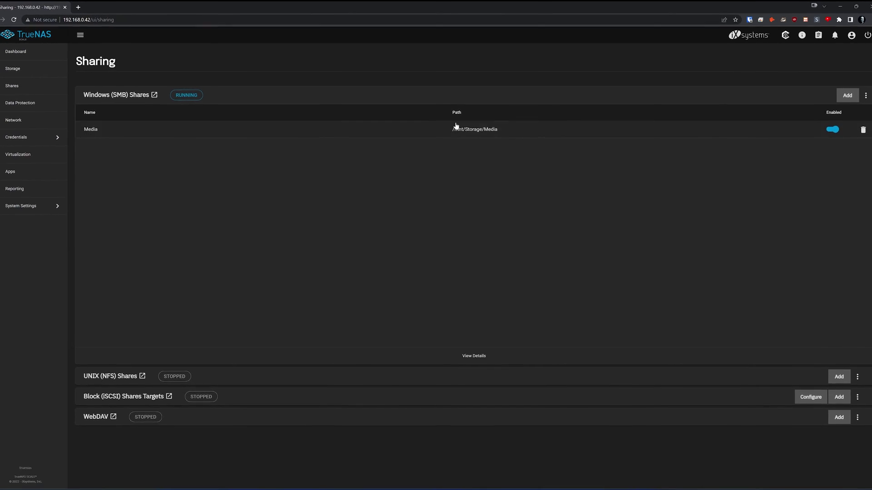
Step: Open the Media share at \\192.168.0.42 in File Explorer
key(super+e)
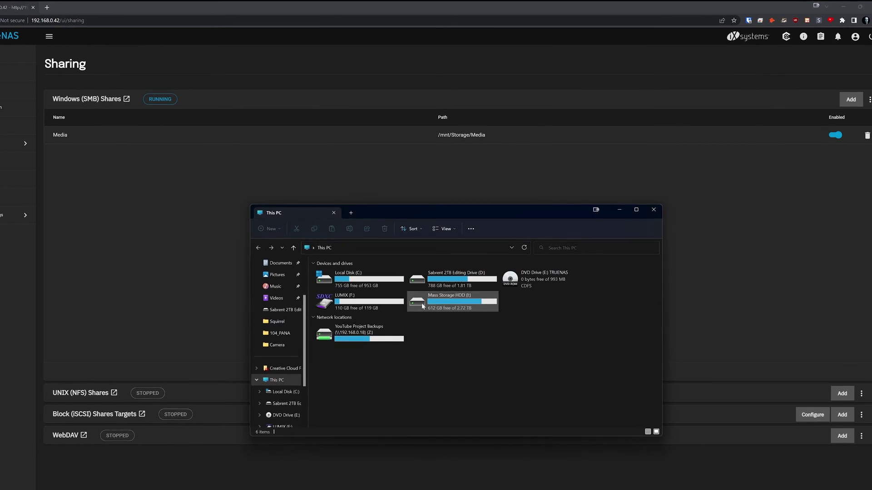
click(391, 247)
text(\\192.168.0.42)
key(Return)
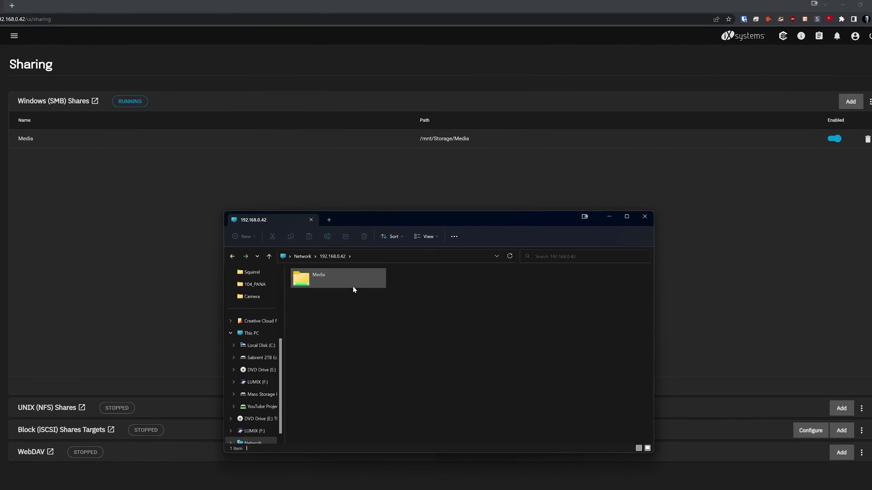
double_click(317, 279)
Step: Try creating a new folder in Media, dismiss the access-denied error, and return to TrueNAS
right_click(321, 298)
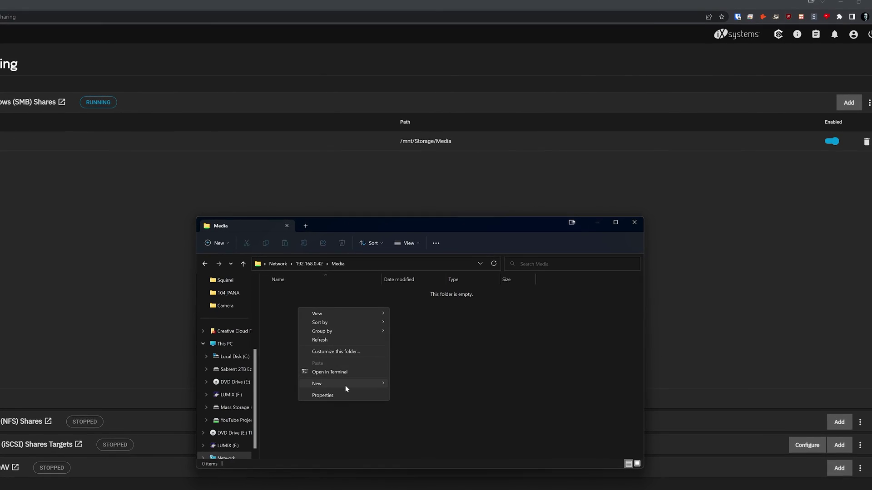
mouse_move(345, 386)
click(405, 385)
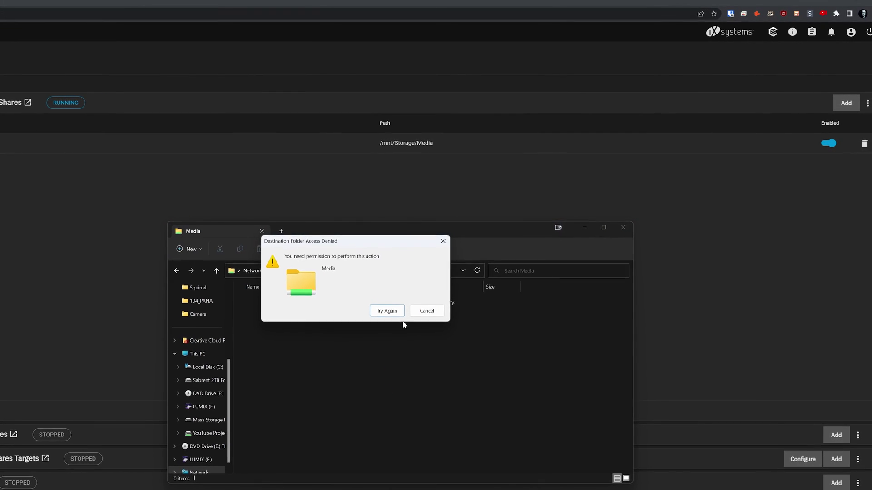
click(427, 310)
click(642, 225)
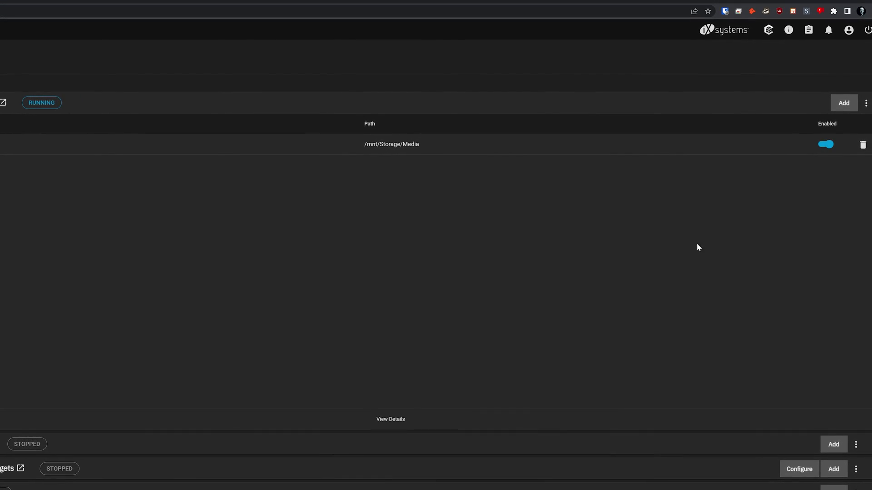
Step: Inspect the Media share's advanced access settings and close them without changes
click(528, 149)
click(735, 340)
scroll(740, 322, down, 2)
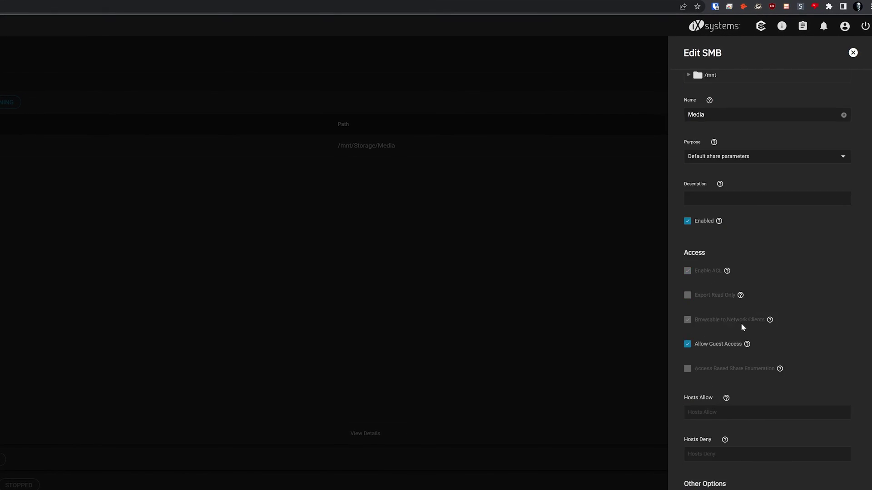
scroll(740, 322, down, 2)
scroll(715, 395, down, 3)
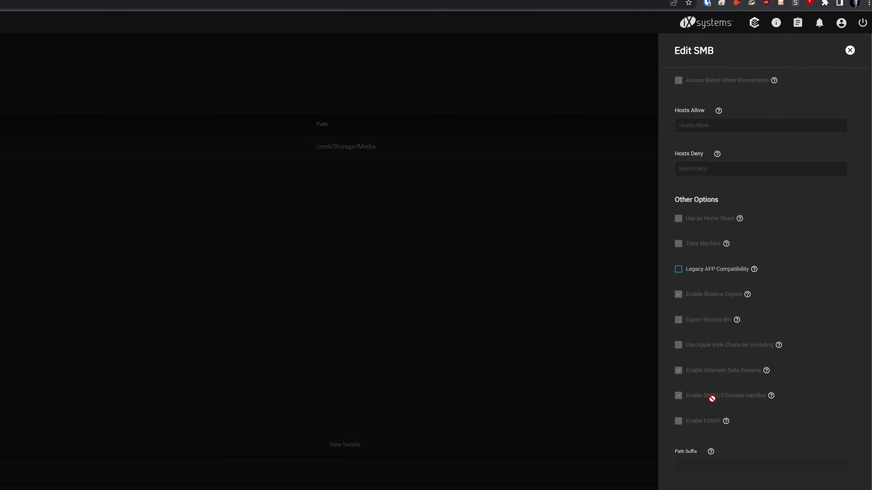
click(366, 337)
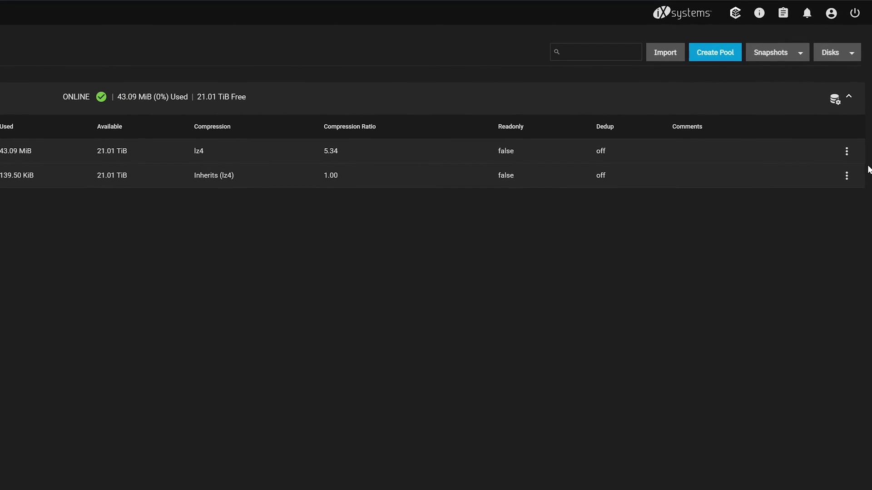
Step: Add Other write permission to the Media dataset's Unix permissions and save
click(846, 176)
click(788, 276)
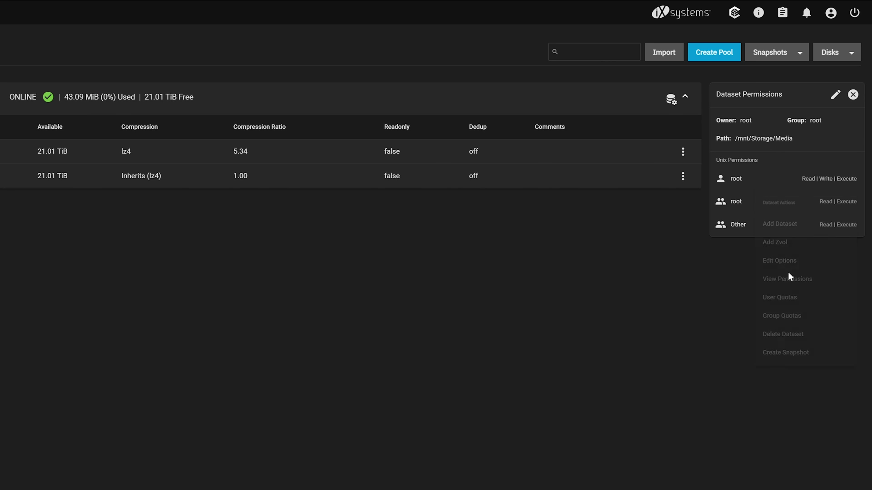
click(835, 94)
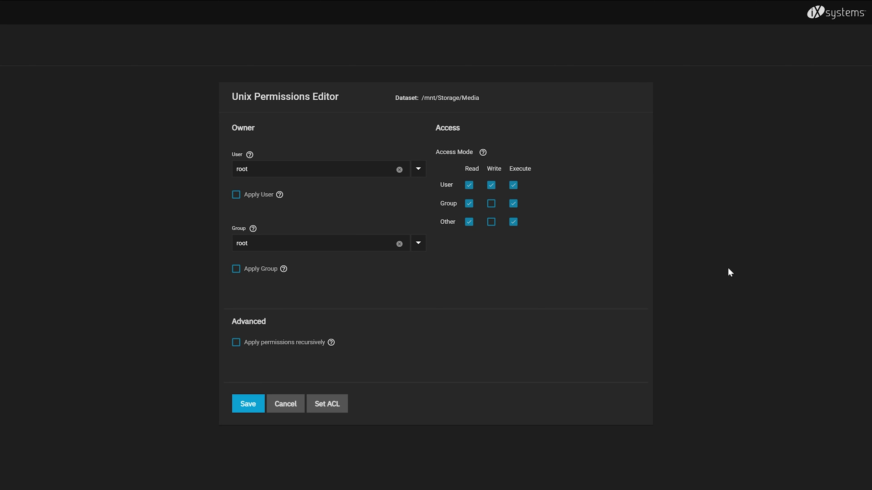
click(493, 220)
click(255, 401)
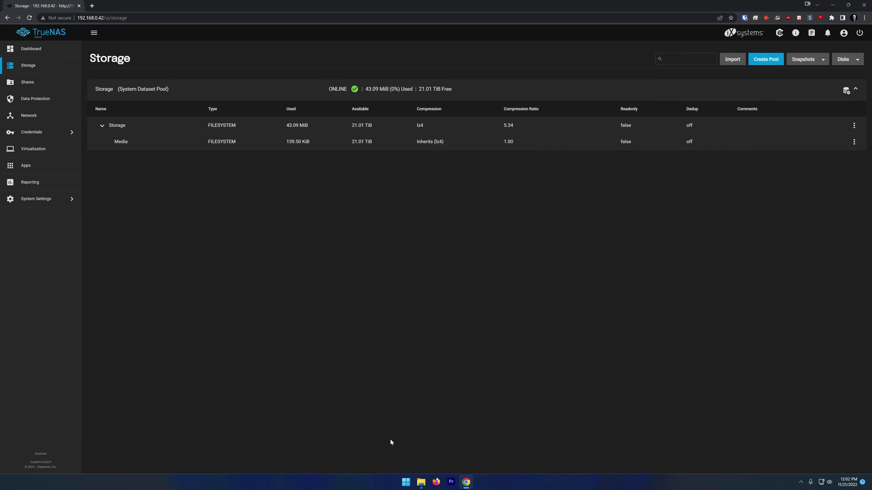
Step: Create a New folder on the Media share to test write access
click(421, 482)
right_click(412, 315)
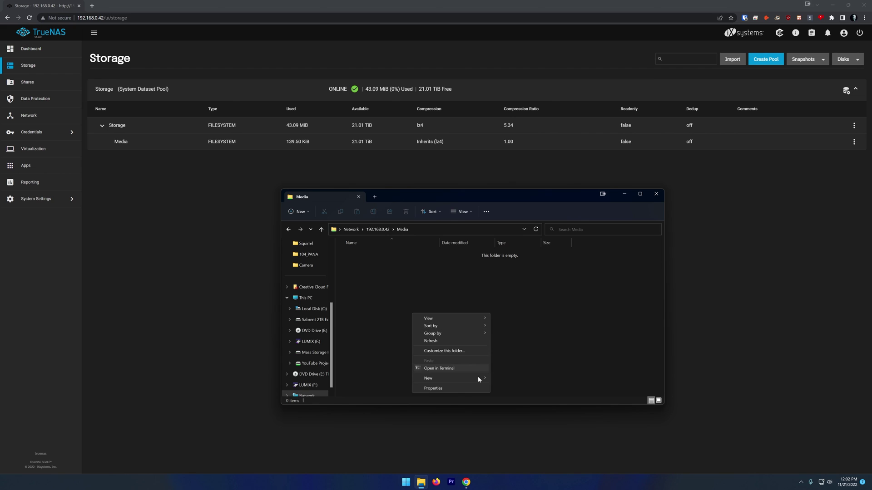
click(497, 380)
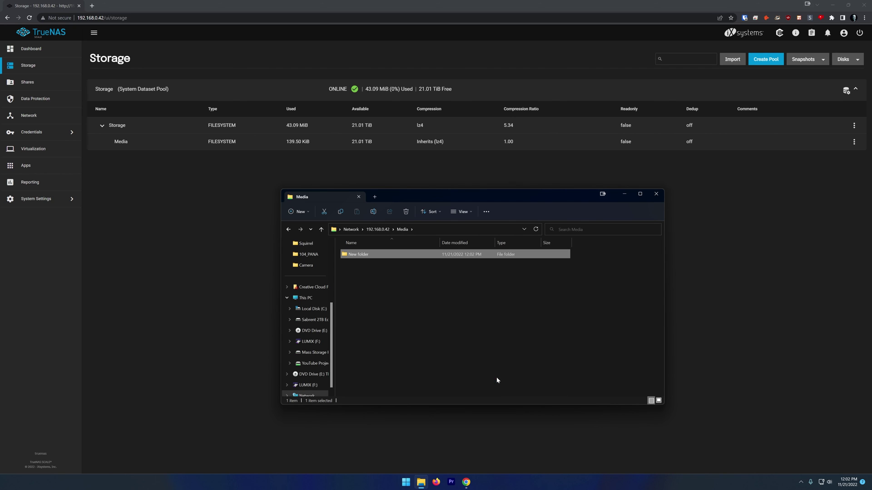
Step: Add New Text Document.txt to the share, then select both test items and delete them
right_click(374, 276)
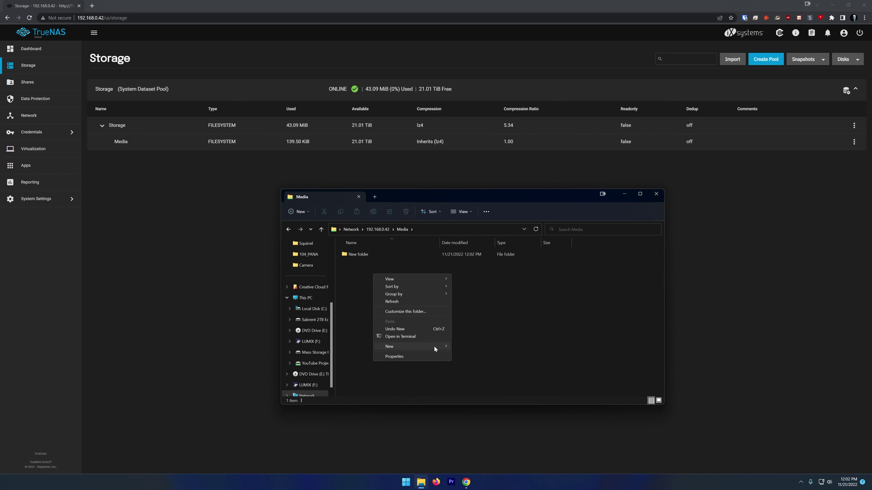
mouse_move(434, 345)
click(465, 380)
key(Return)
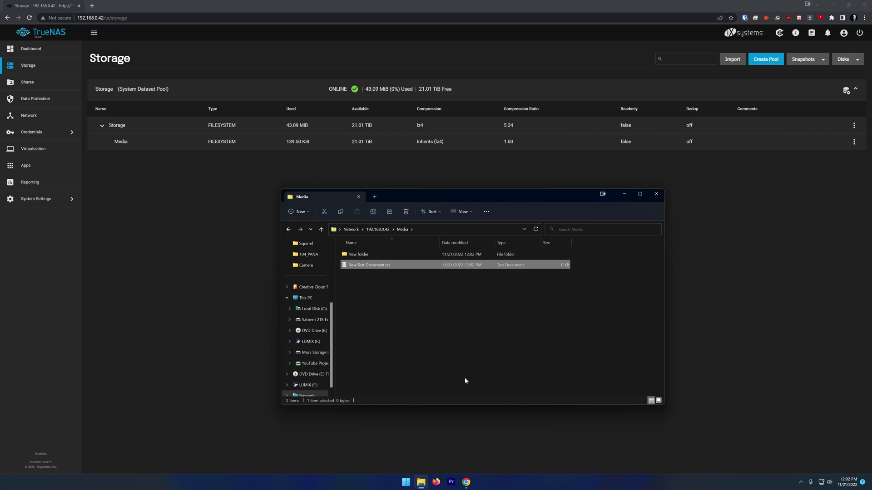
key(ctrl+a)
key(Delete)
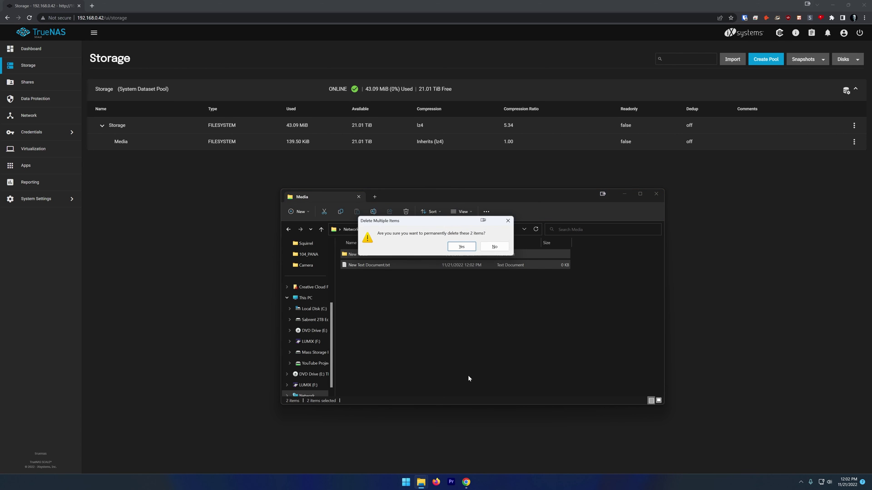